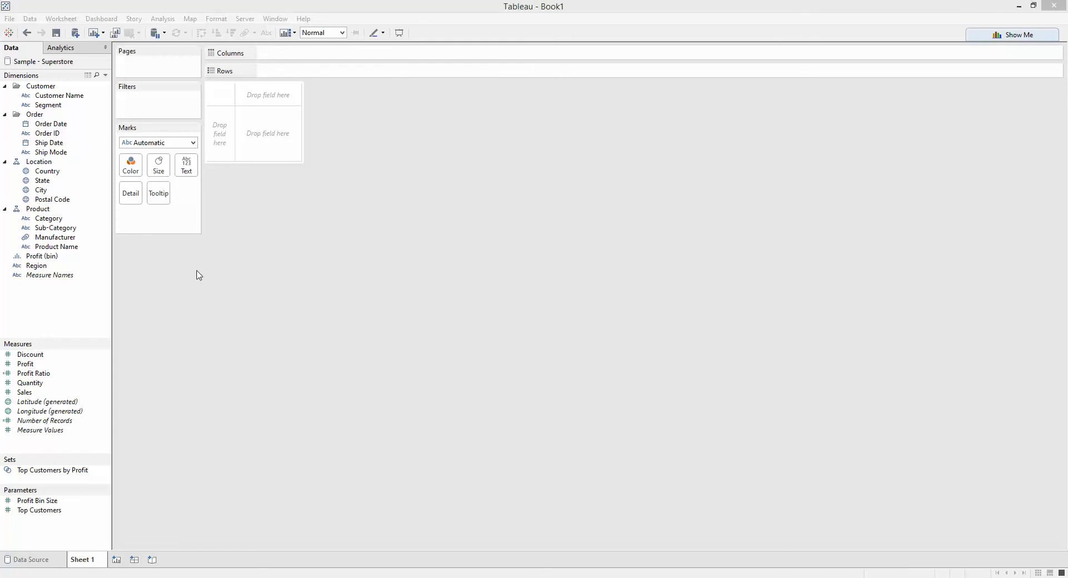
Step: Build a horizontal bar chart of summed Sales by Sub-Category, with the bars colored by Region
drag(56, 228, 221, 146)
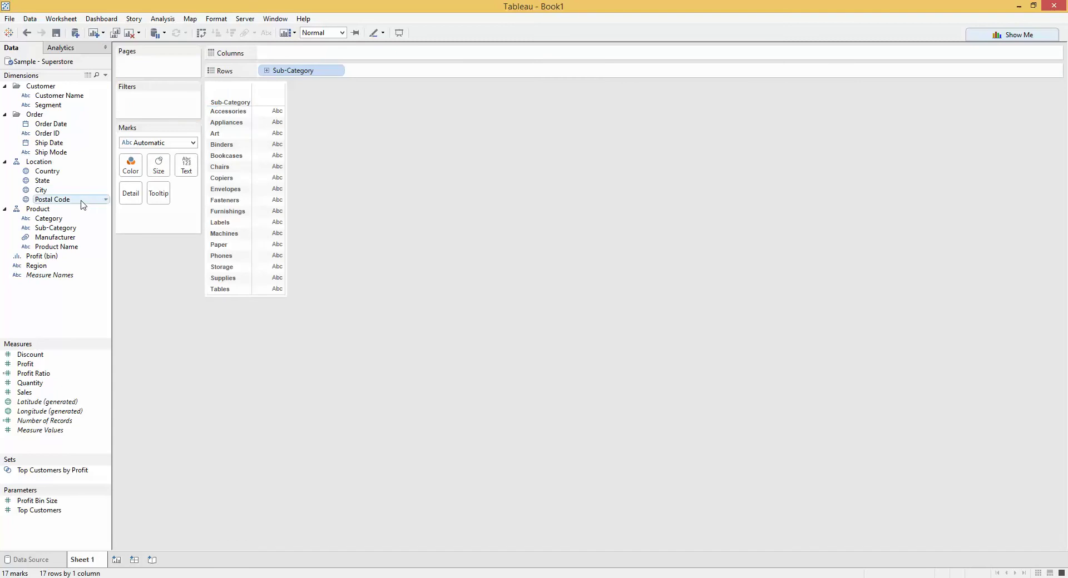
drag(35, 399, 309, 58)
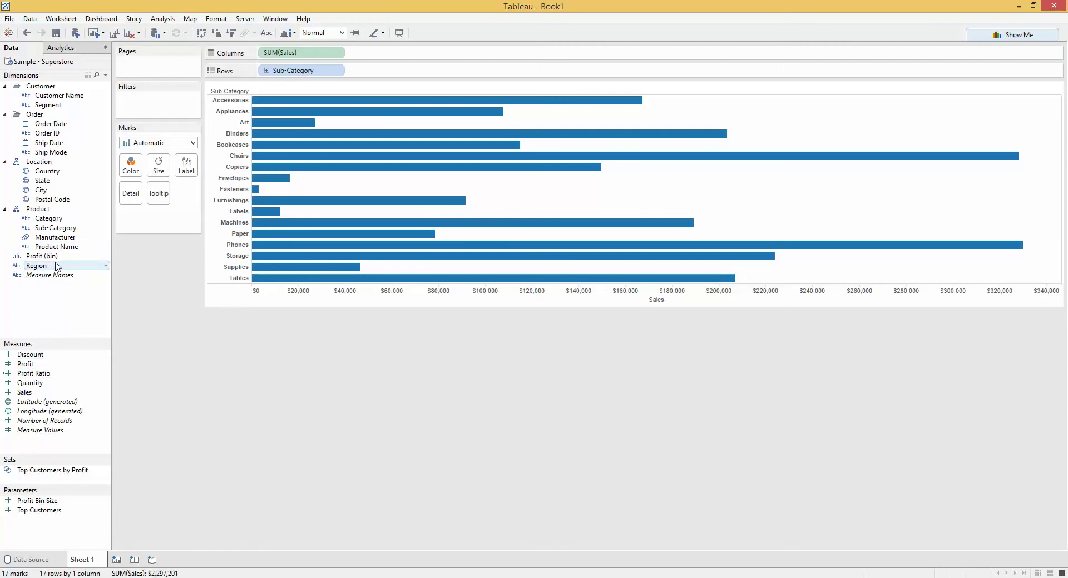
drag(42, 266, 131, 163)
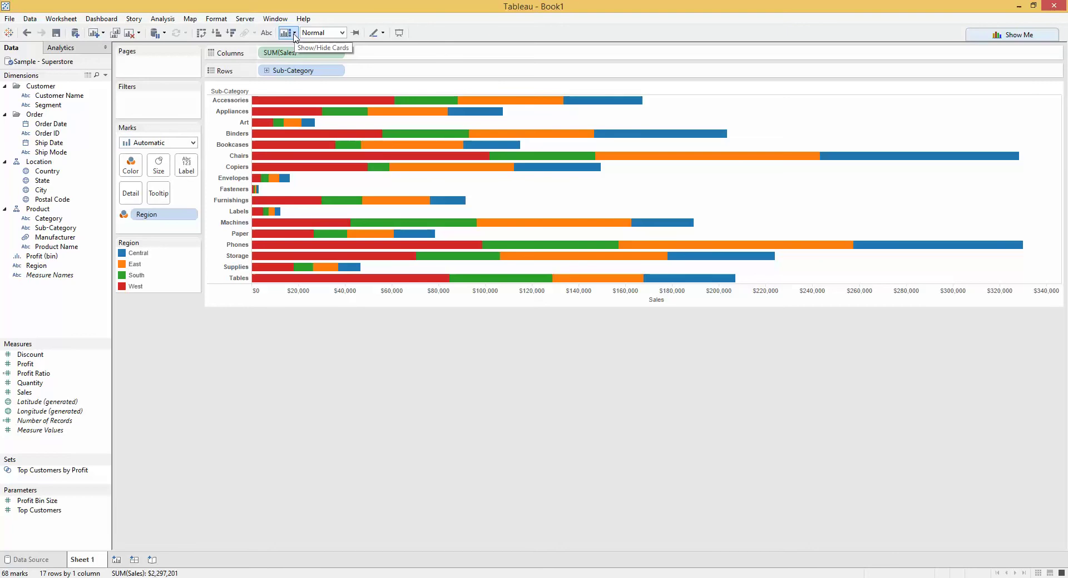
Step: Apply a Percent of Total quick table calculation to SUM(Sales) and compute it using Region
click(336, 53)
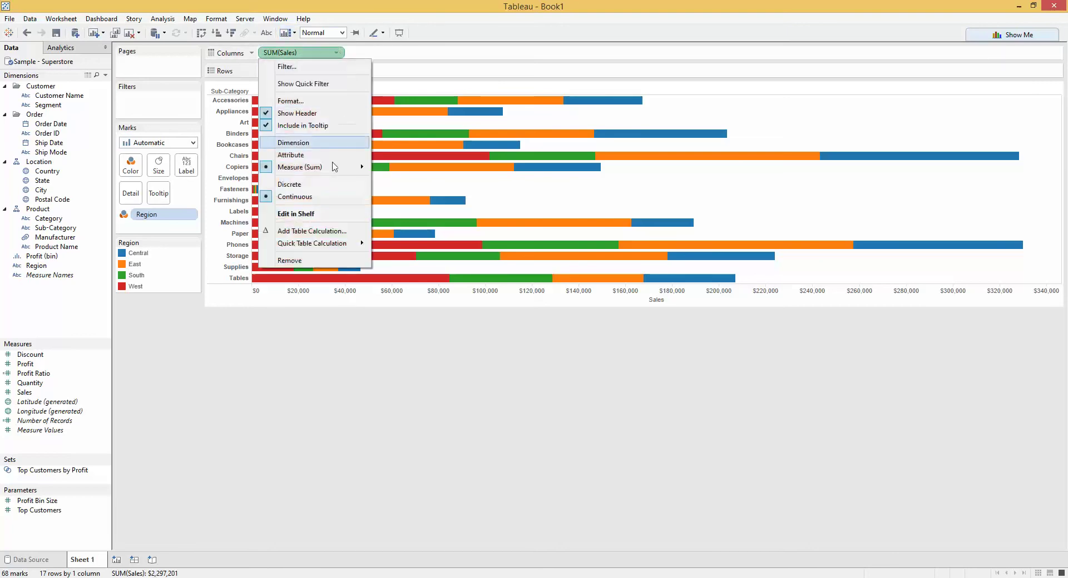
mouse_move(344, 244)
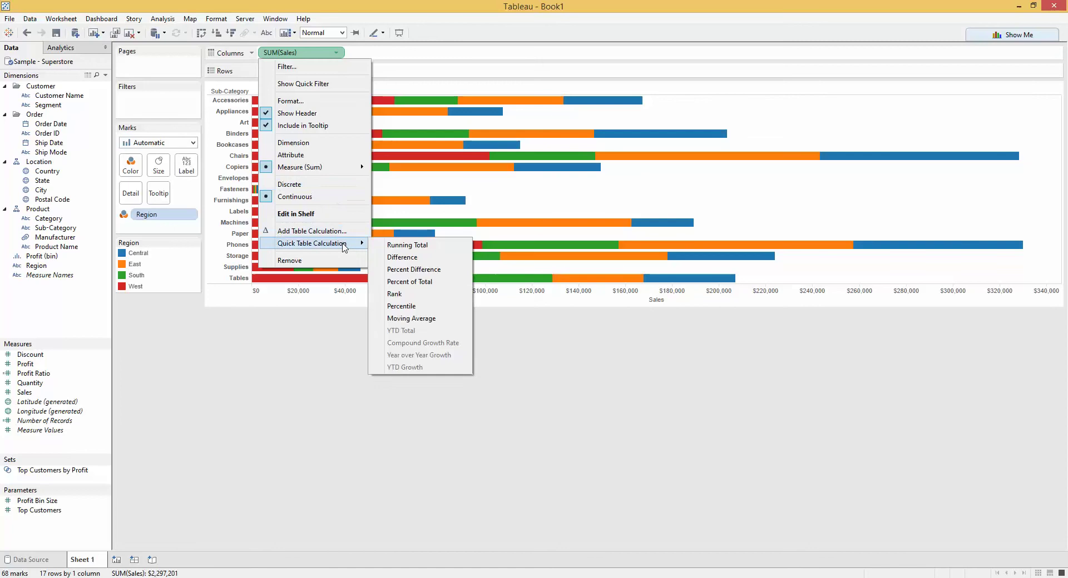
click(439, 282)
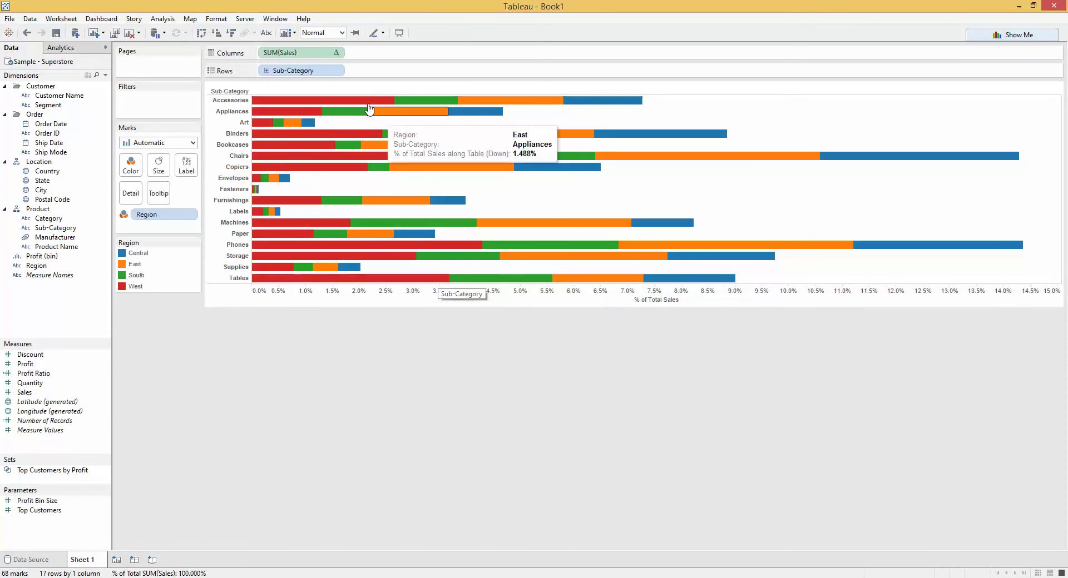
click(336, 52)
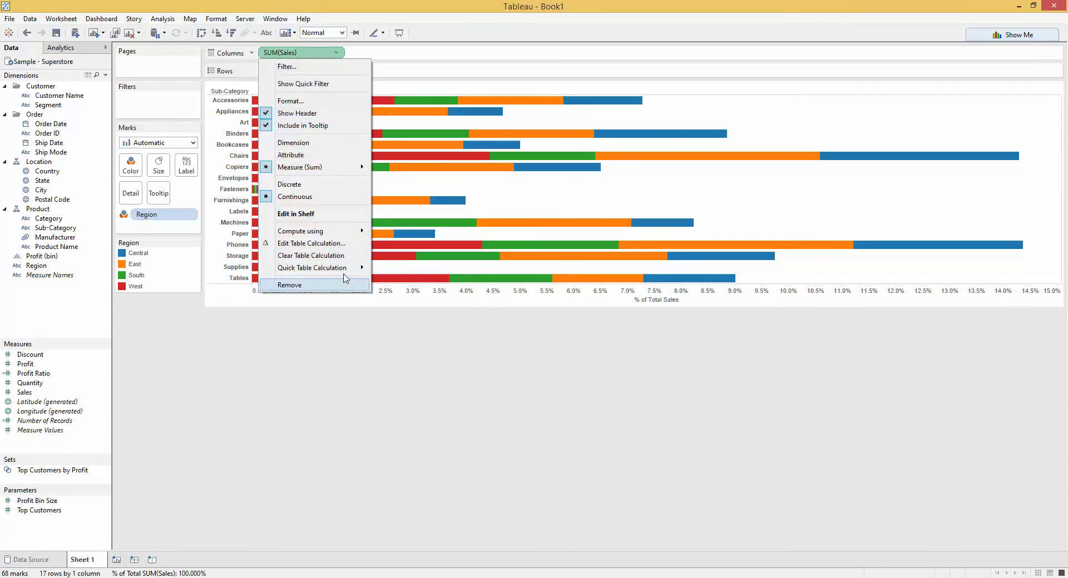
mouse_move(344, 231)
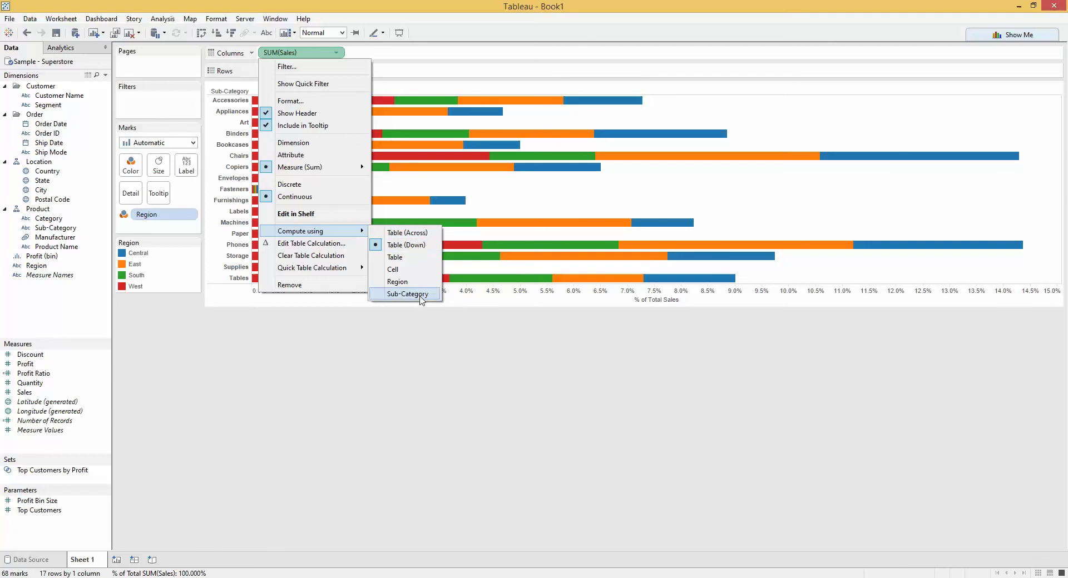
click(410, 282)
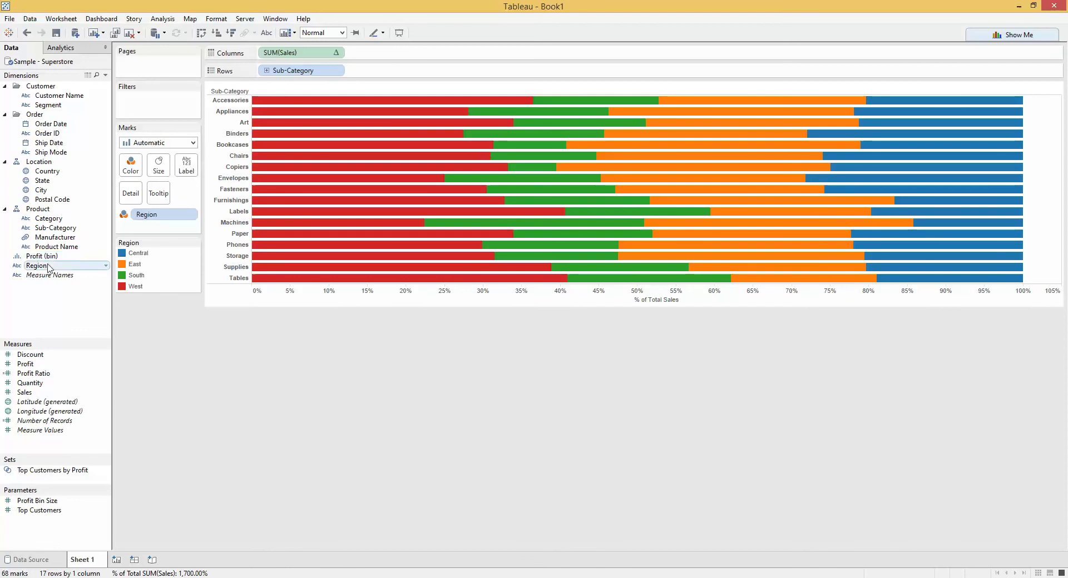
Step: Try a Region filter with Central, East and South excluded, and undo the filter
drag(50, 267, 147, 101)
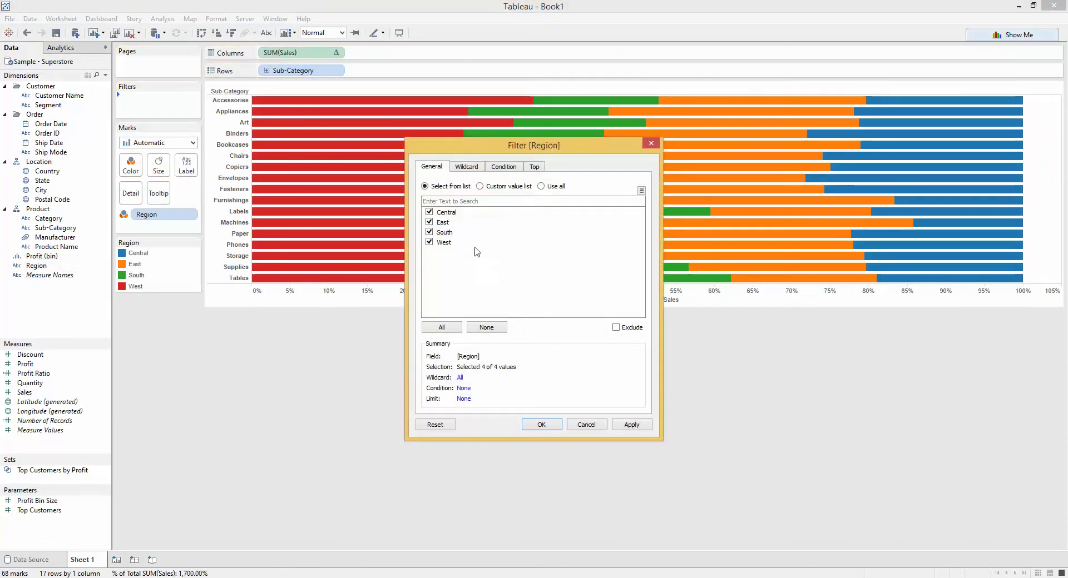
click(429, 232)
click(429, 222)
click(429, 213)
click(542, 426)
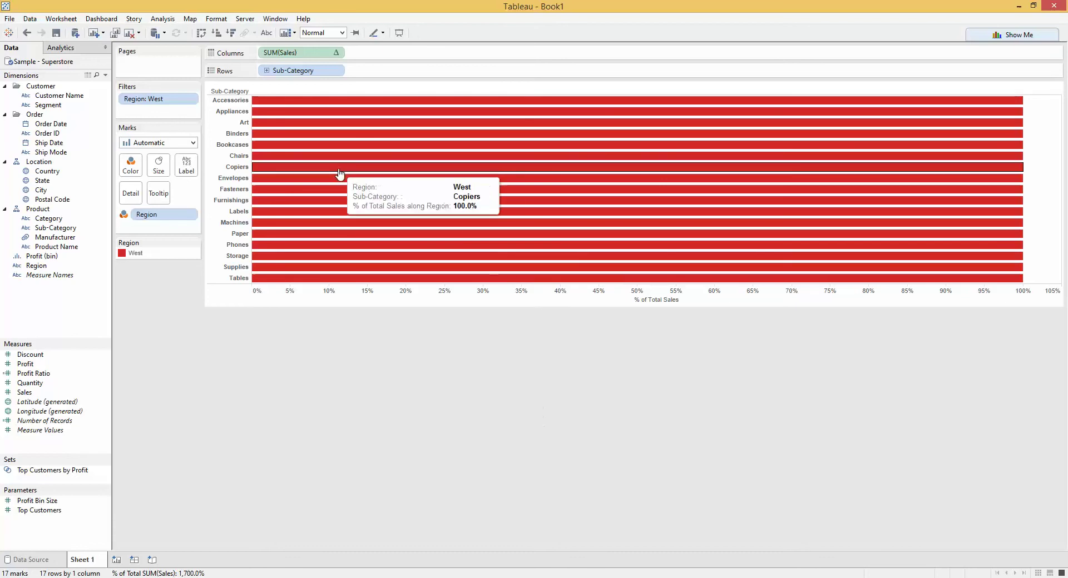
click(26, 33)
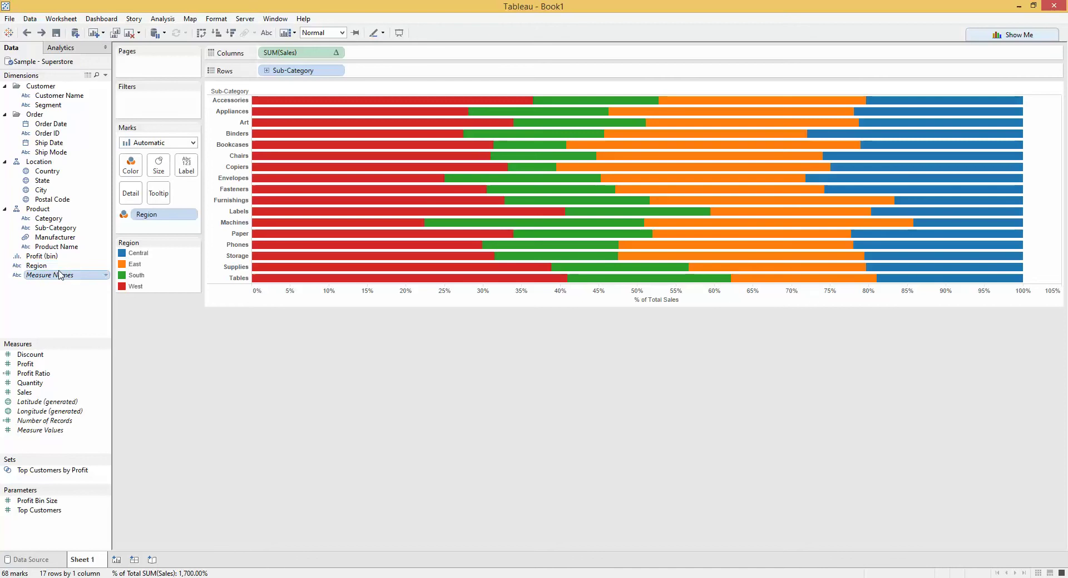
Step: Try the Region filter again with only West selected from an emptied list, and undo it
drag(56, 271, 159, 107)
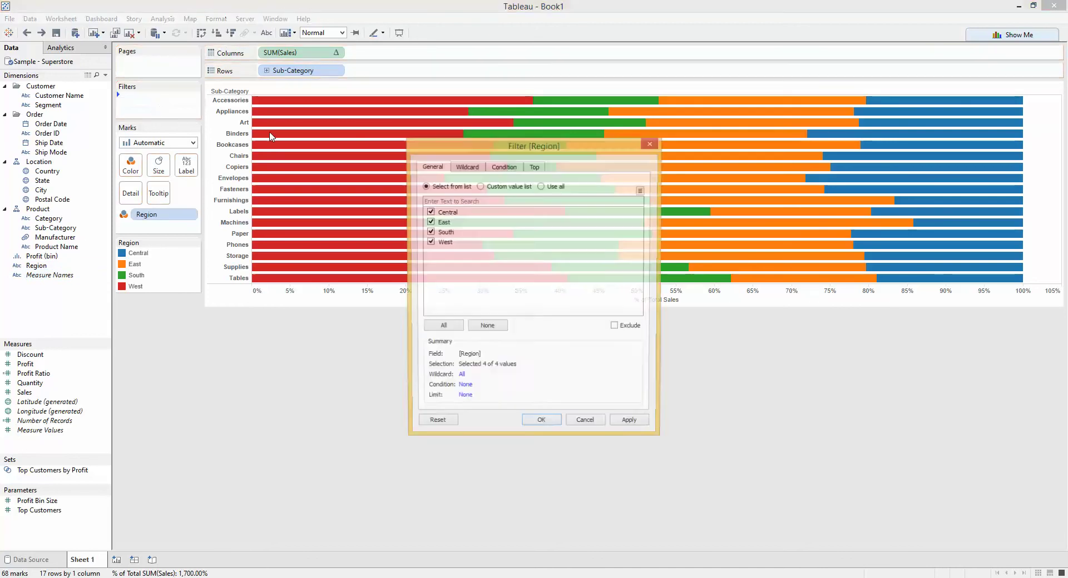
click(486, 327)
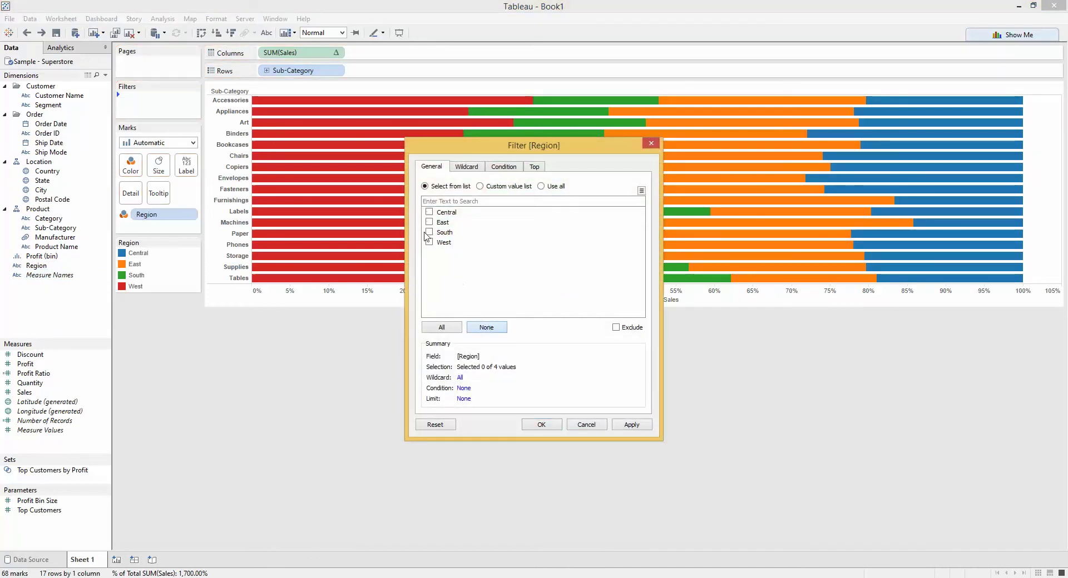
click(430, 241)
click(543, 427)
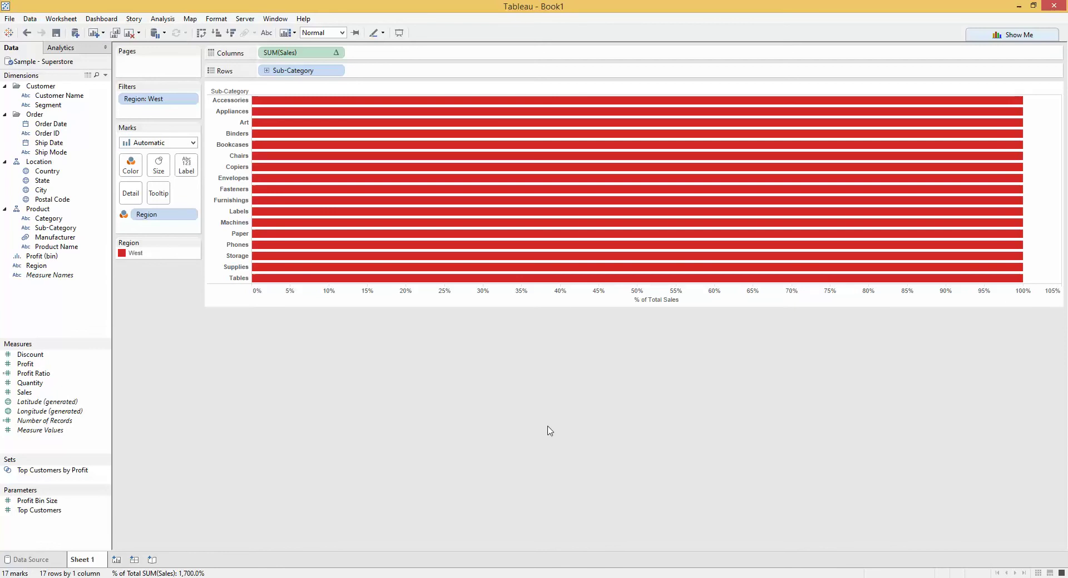
click(27, 34)
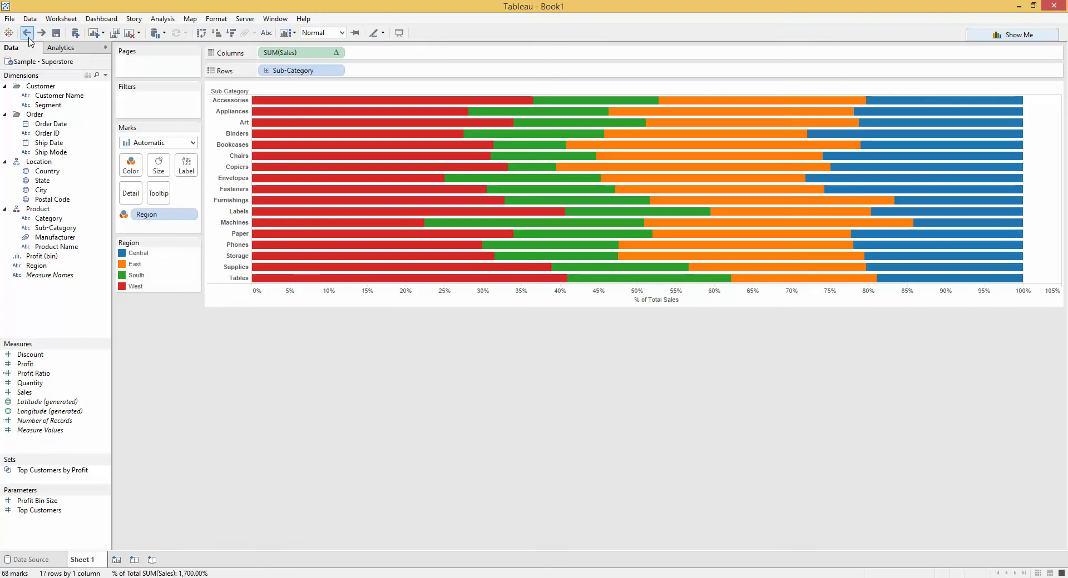
Step: Hide the Central, East and South regions from the chart through the Region color legend
right_click(139, 254)
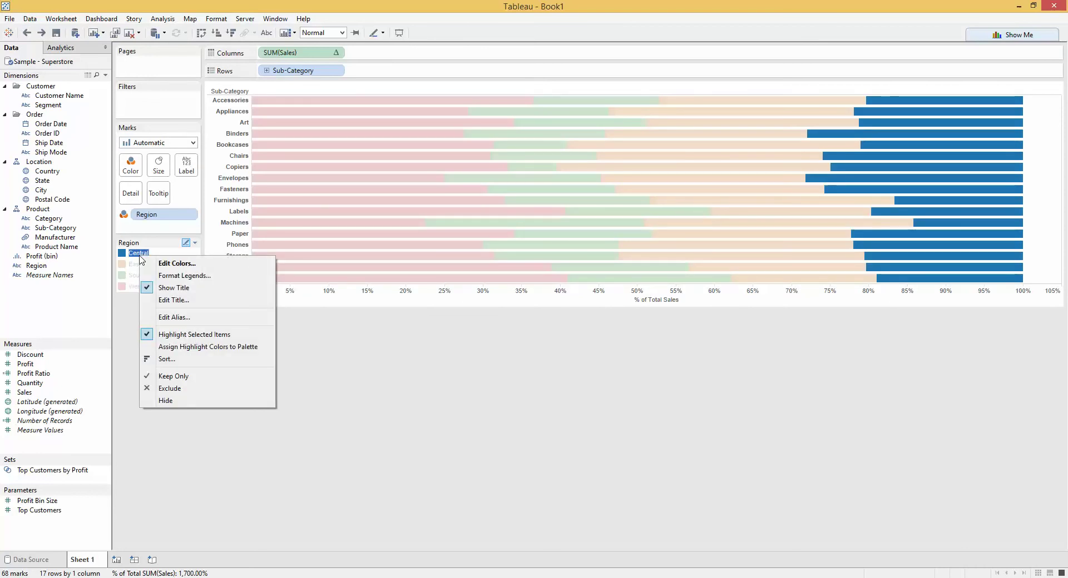
click(183, 403)
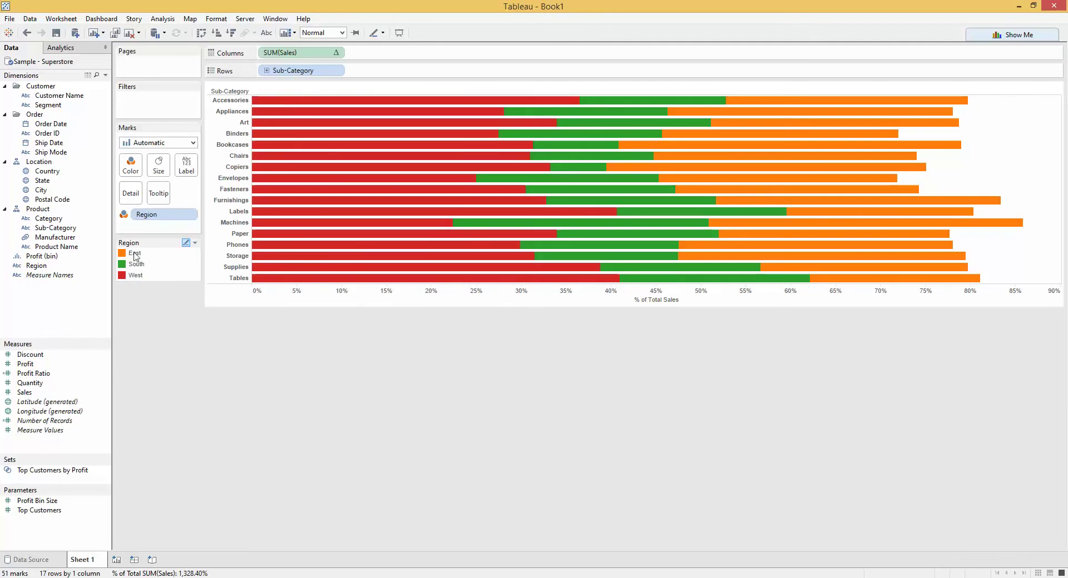
right_click(136, 253)
click(194, 397)
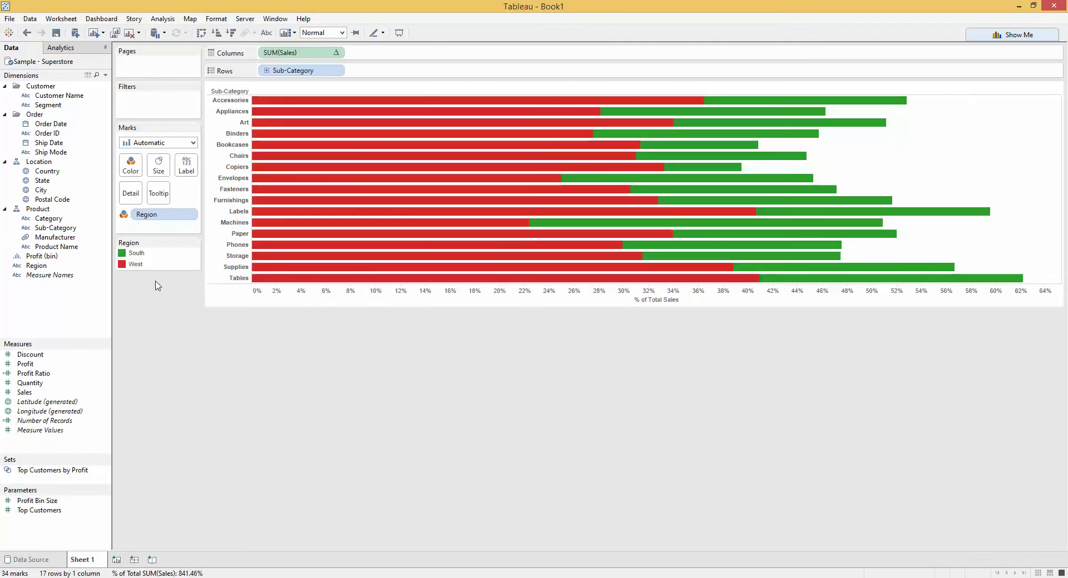
right_click(139, 253)
click(166, 397)
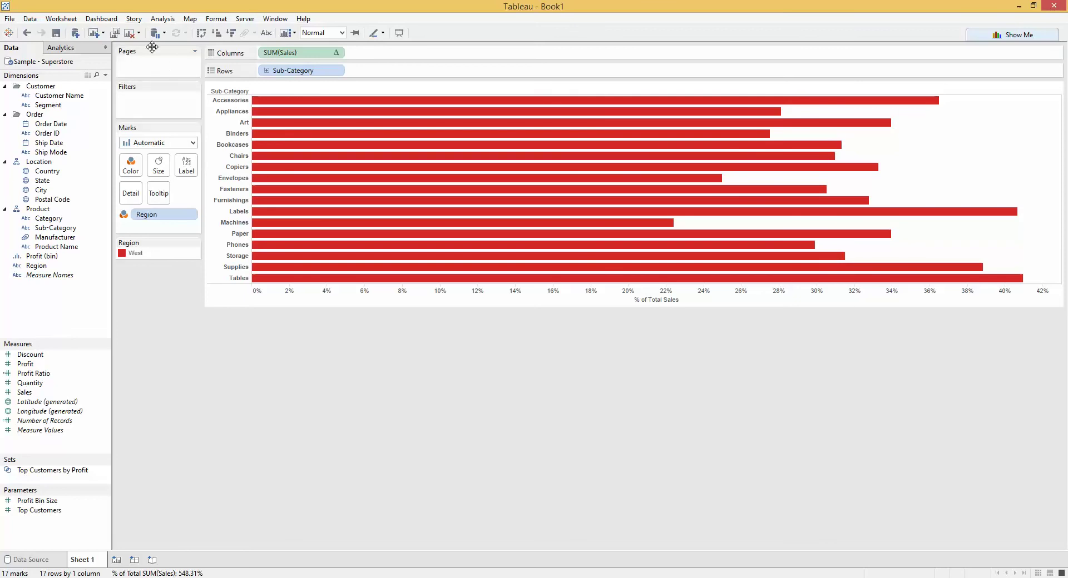
Step: Undo the hiding of the South, East and Central regions
click(31, 34)
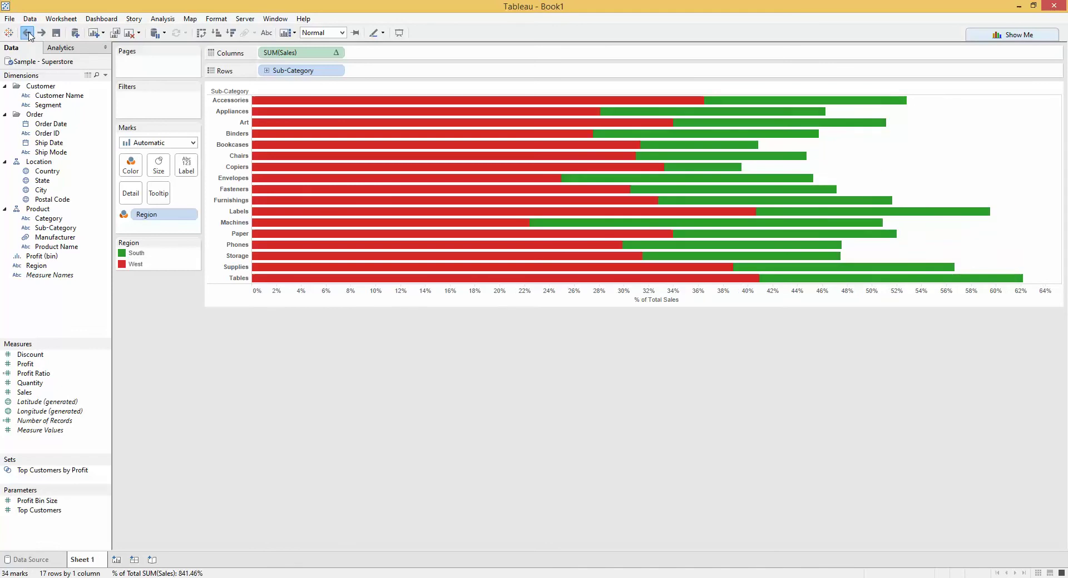
click(30, 34)
click(29, 34)
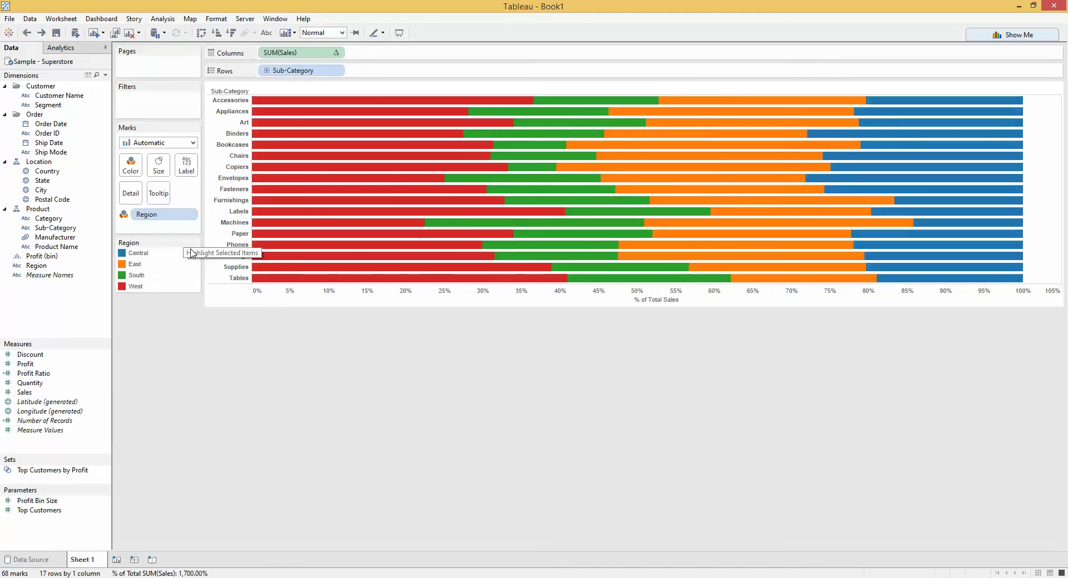
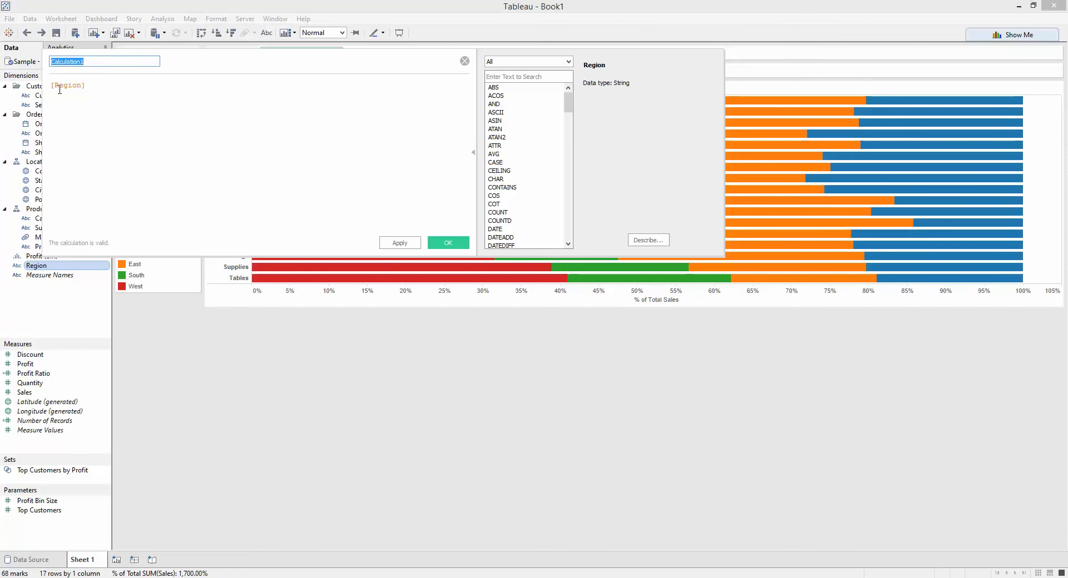
Step: Wrap the Region field in an ATTR function in the new calculated field's formula
click(53, 87)
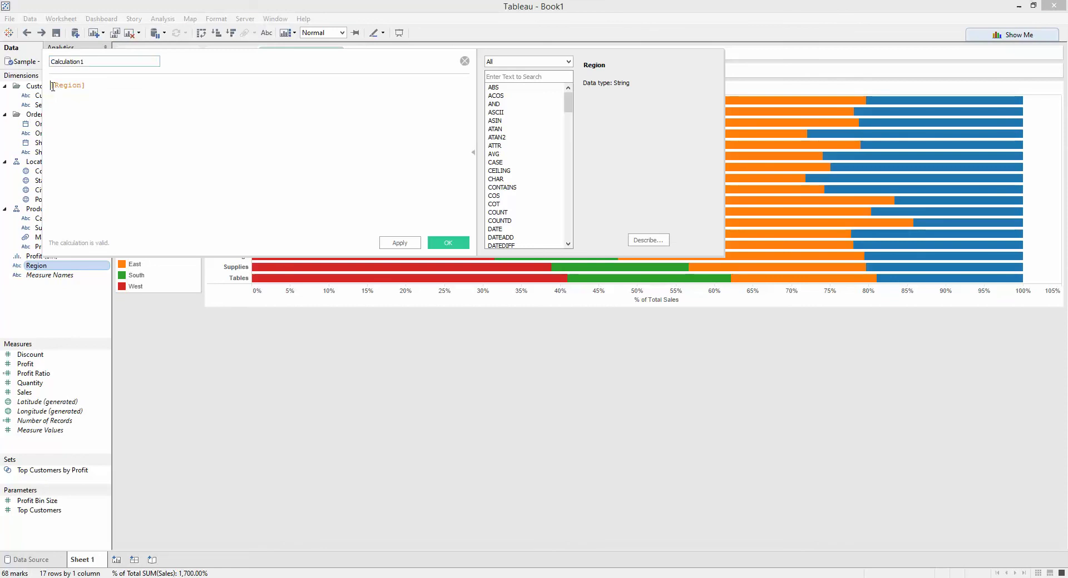
text(attr()
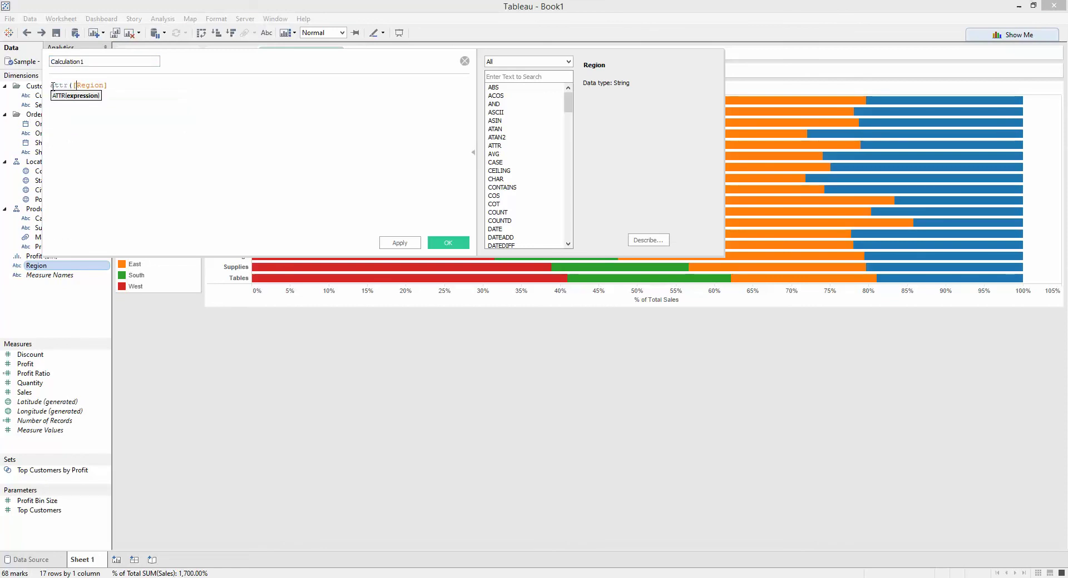
key(End)
text())
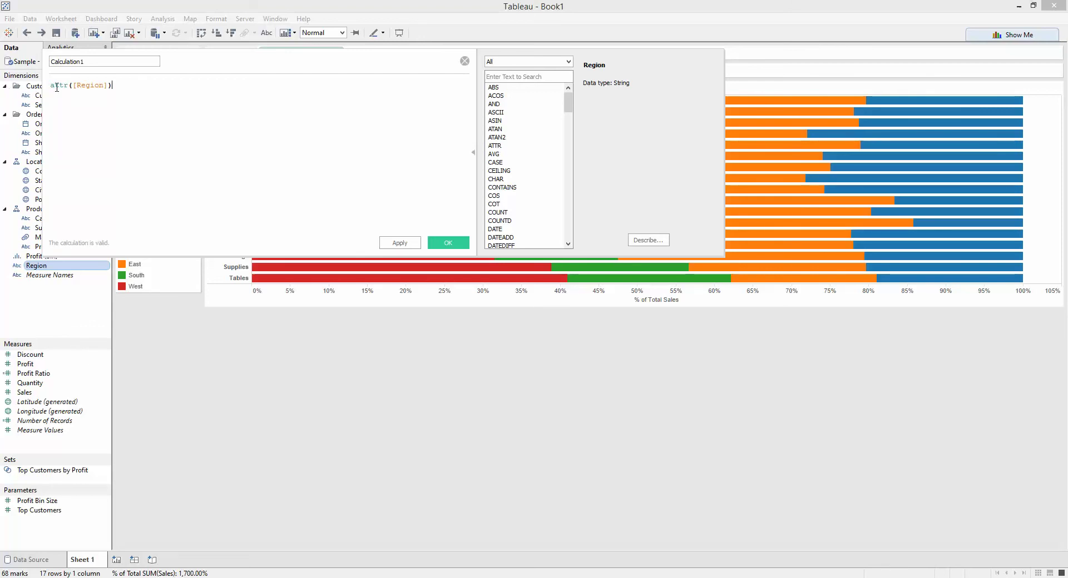
Step: Enclose the ATTR expression in a LOOKUP with offset 0, giving lookup(attr([Region]),0)
key(Left)
key(Left)
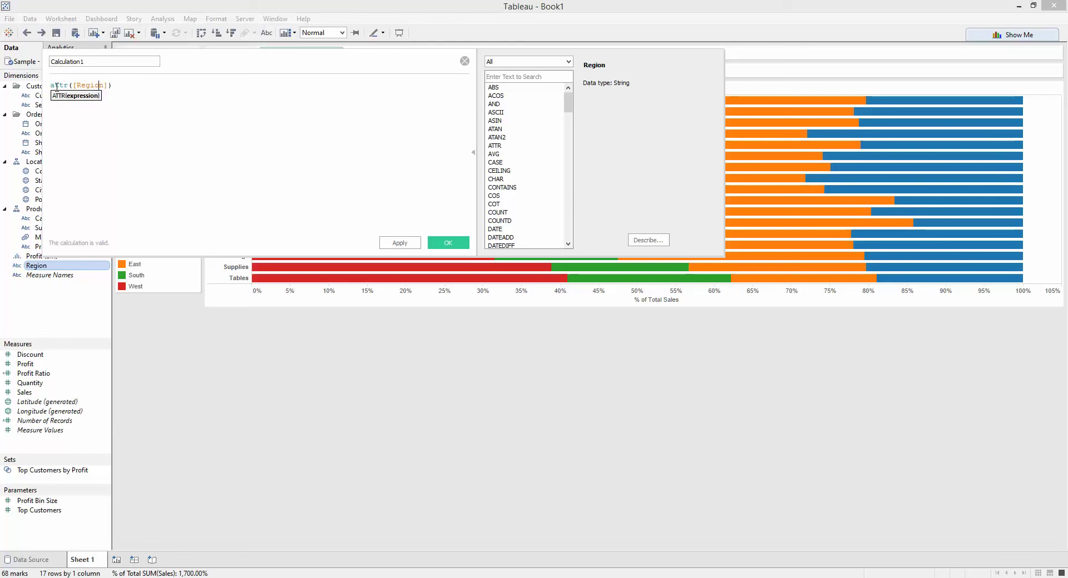
click(57, 86)
text(lookup)
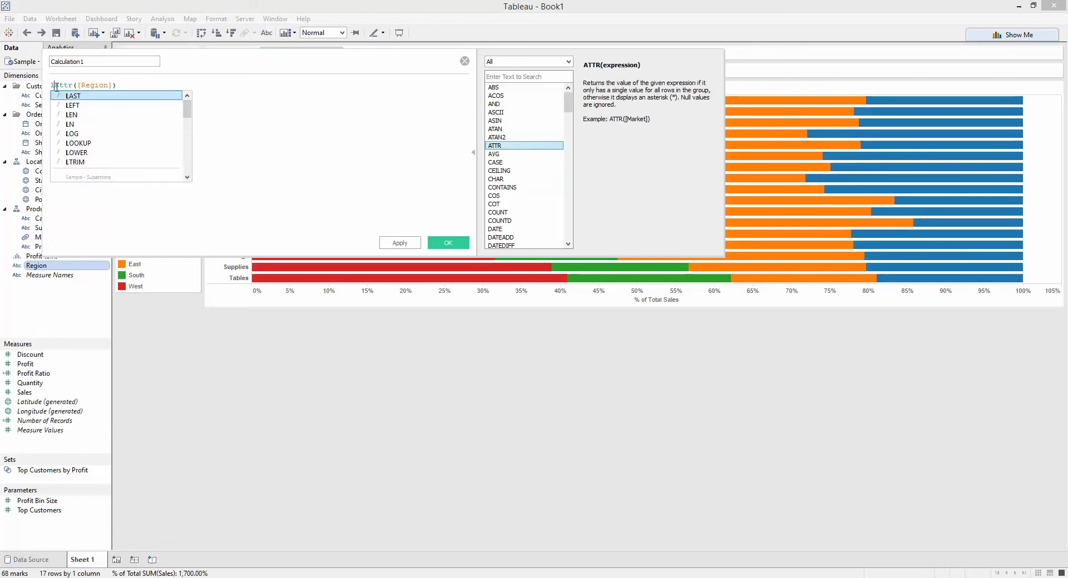
text(()
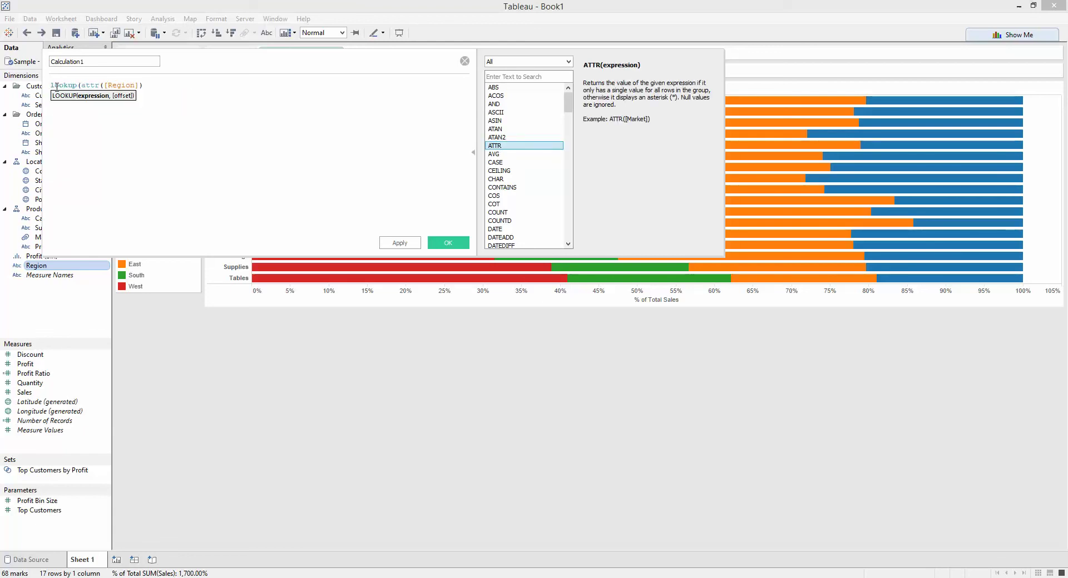
key(End)
text(,0))
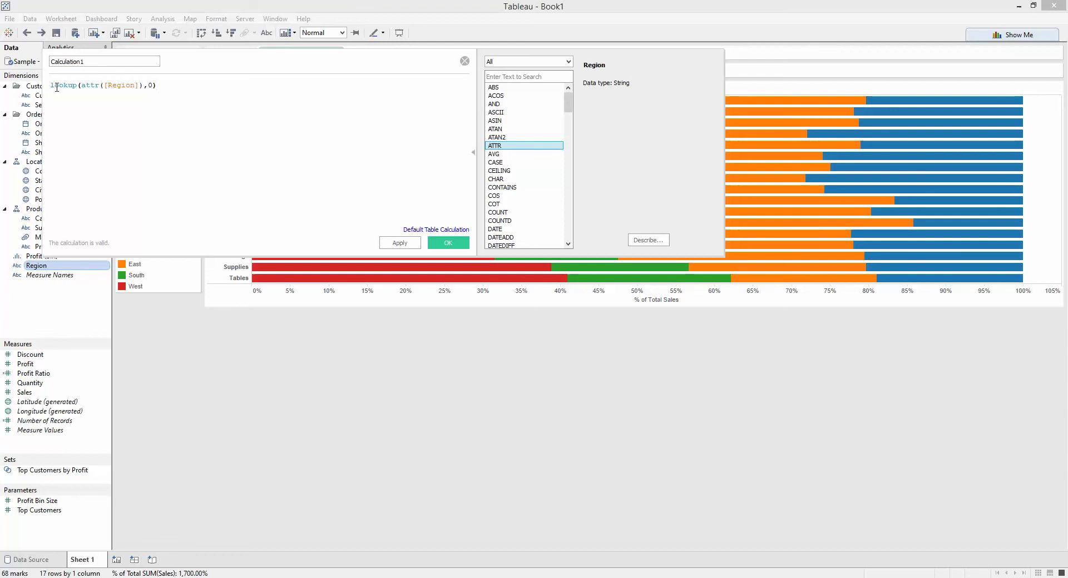
Step: Name the calculated field Region TC and save it
double_click(66, 62)
text(Region TC)
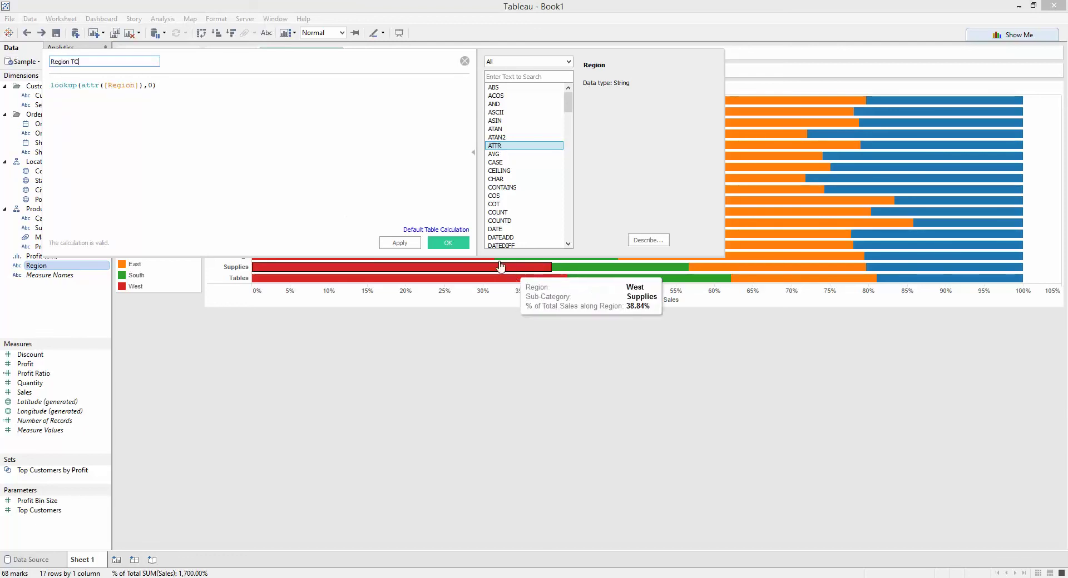
click(457, 245)
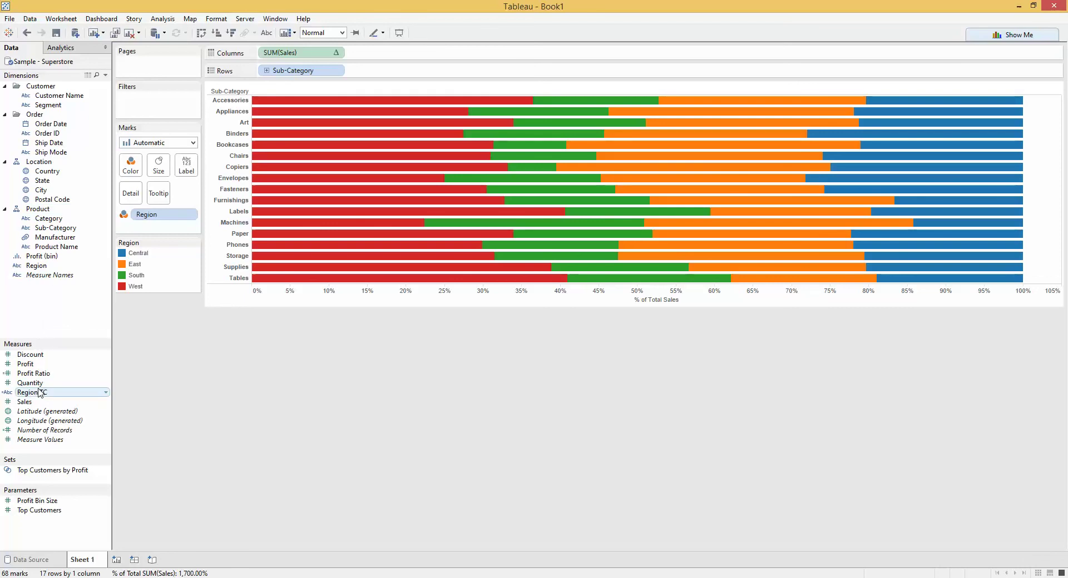
Step: Filter the chart by the Region TC field, keeping only West
drag(39, 393, 149, 110)
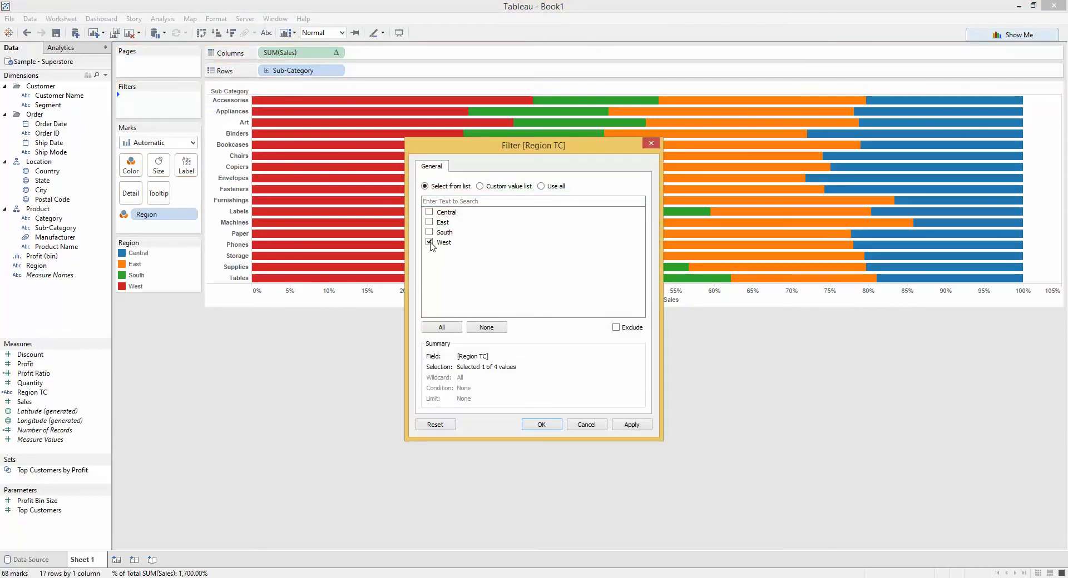
click(542, 425)
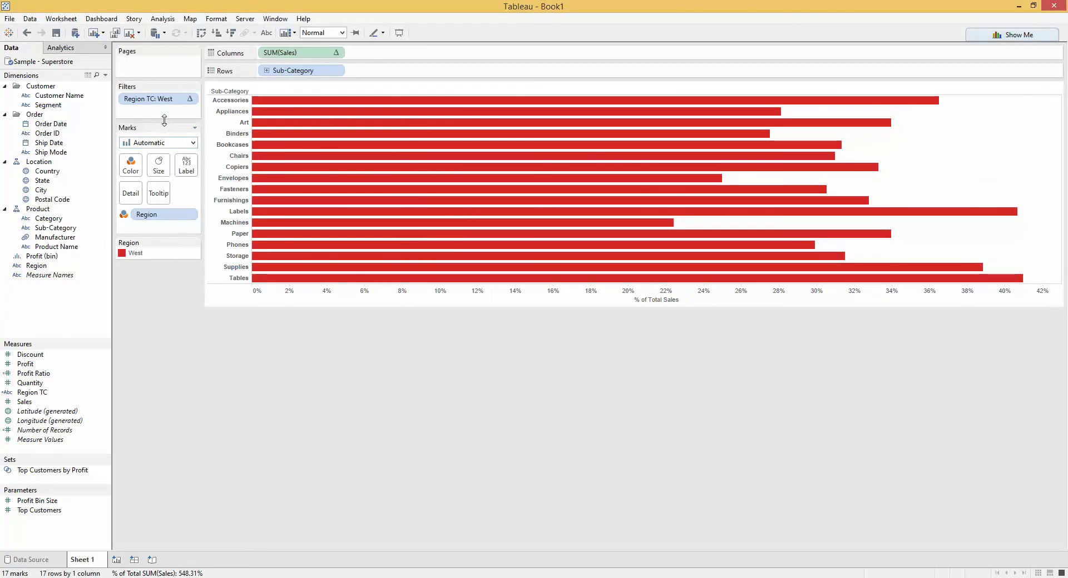
Step: Show a quick filter for Region TC and set it to a single value dropdown
right_click(167, 101)
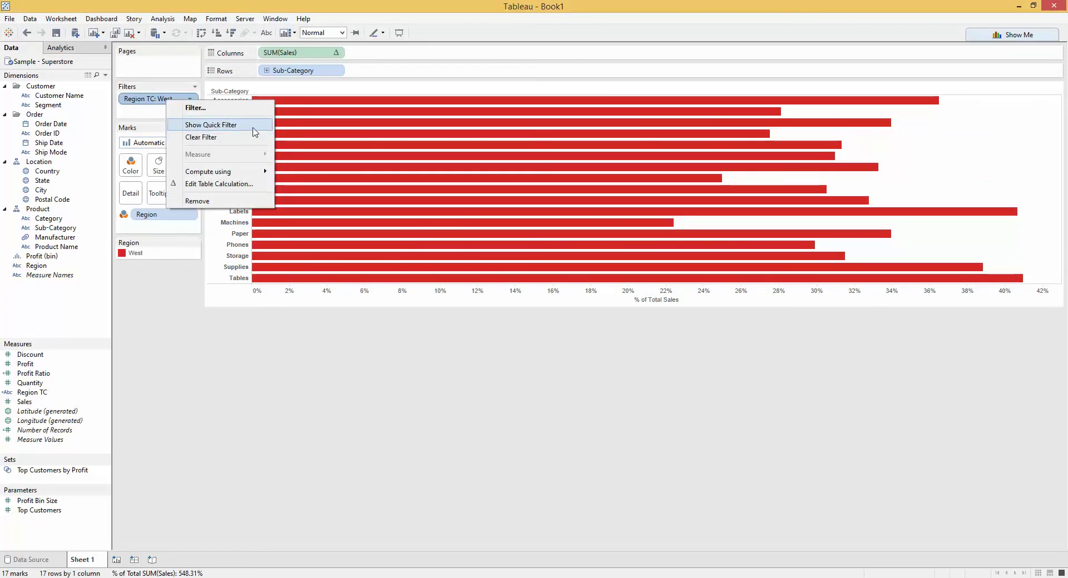
click(219, 125)
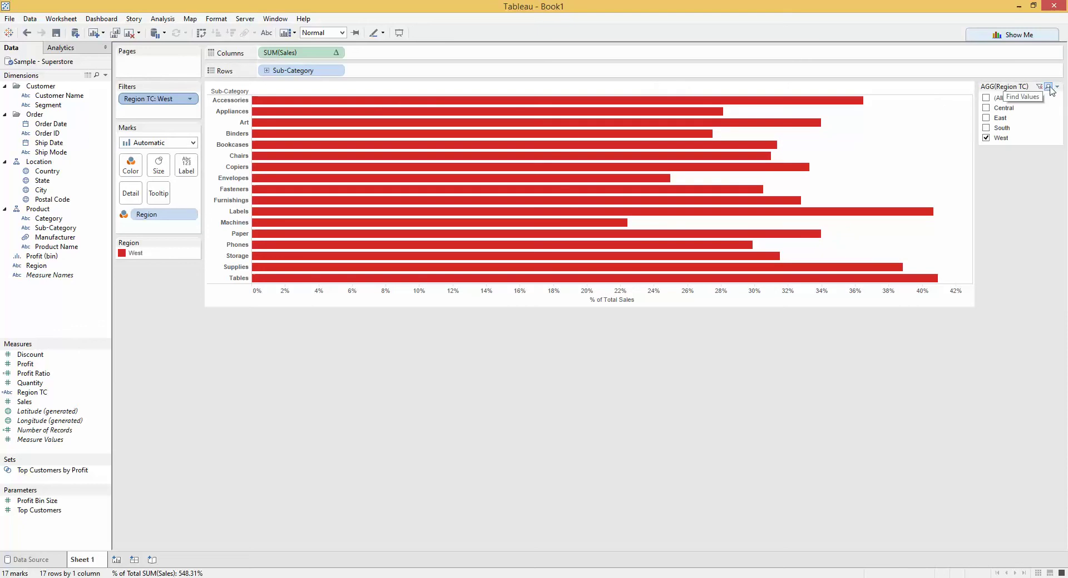
click(1056, 87)
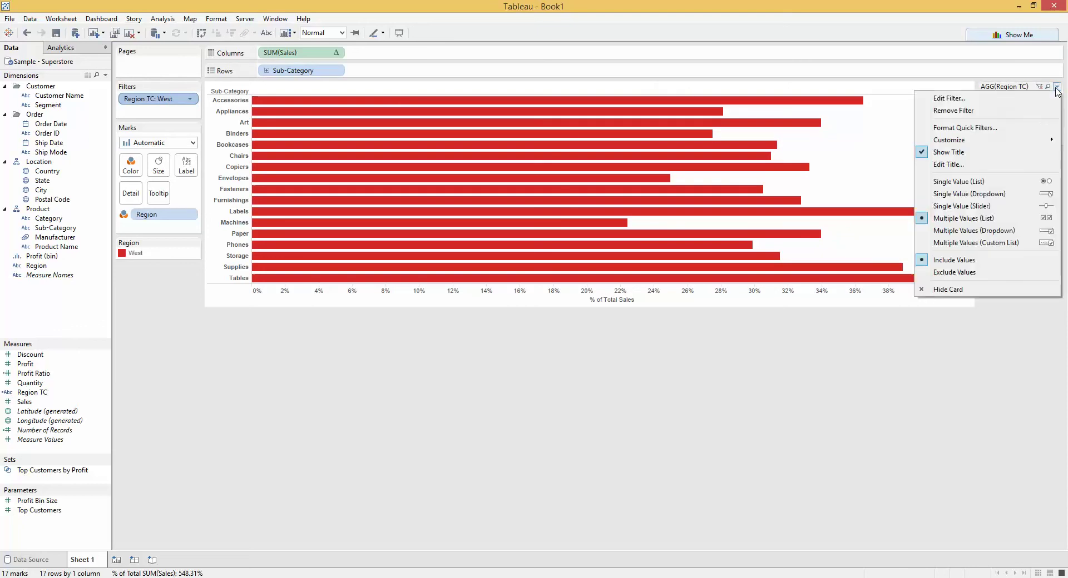
click(983, 192)
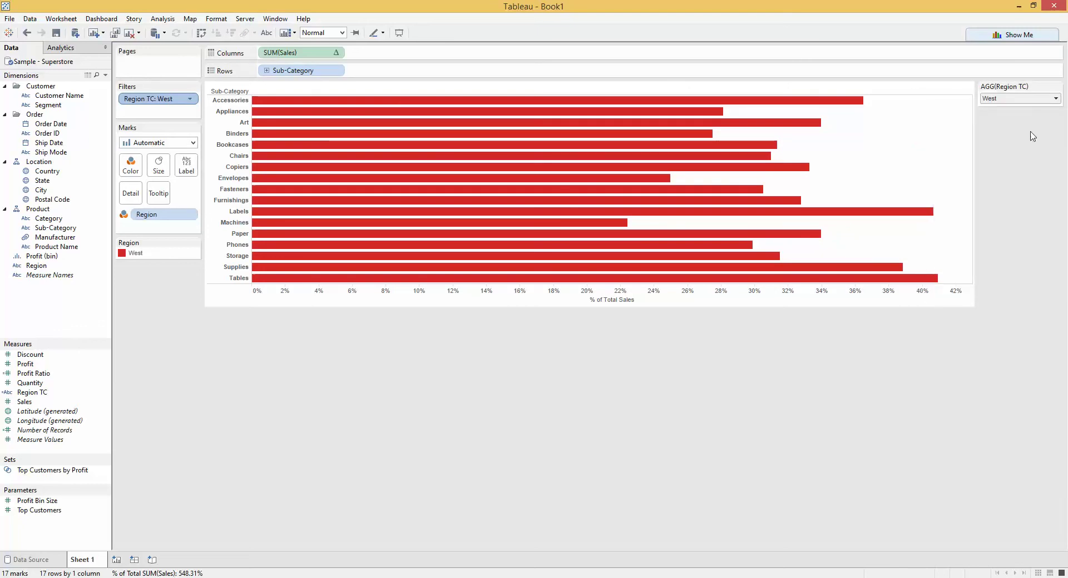
Step: Switch the Region TC quick filter through Central and South, finishing on East
click(1043, 100)
click(1028, 122)
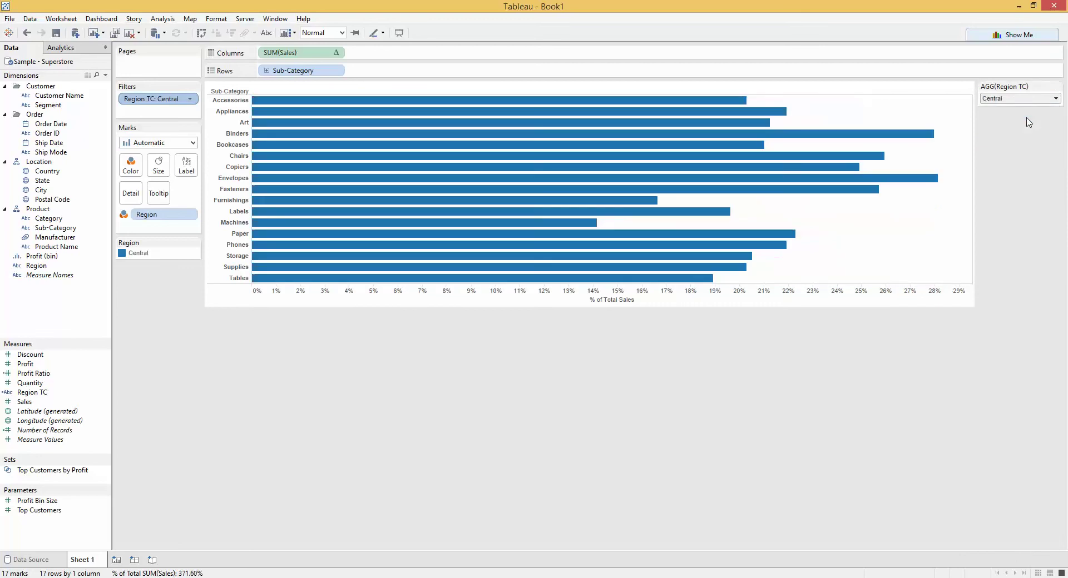
click(1041, 99)
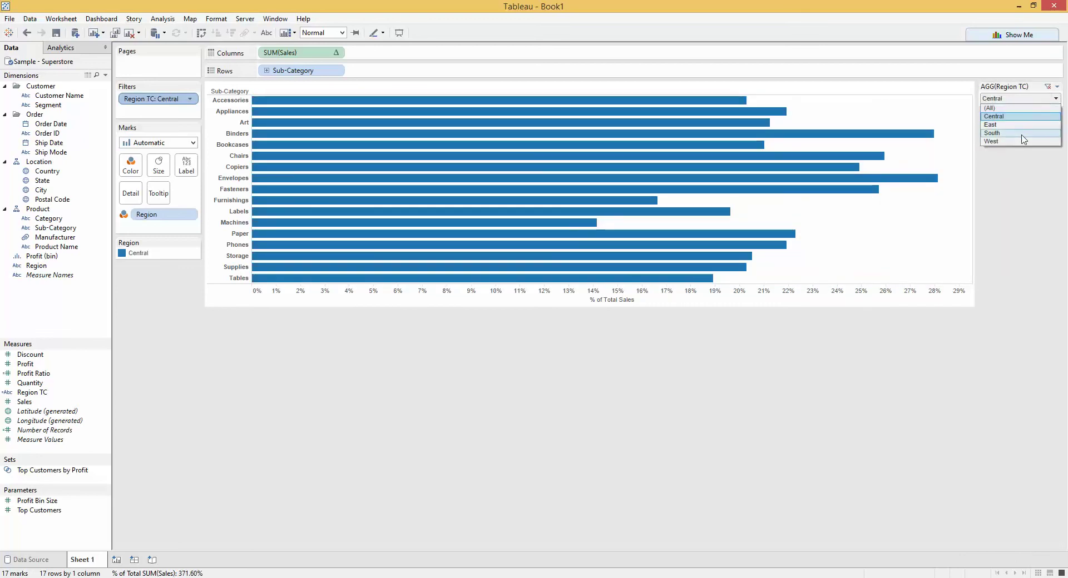
click(1025, 133)
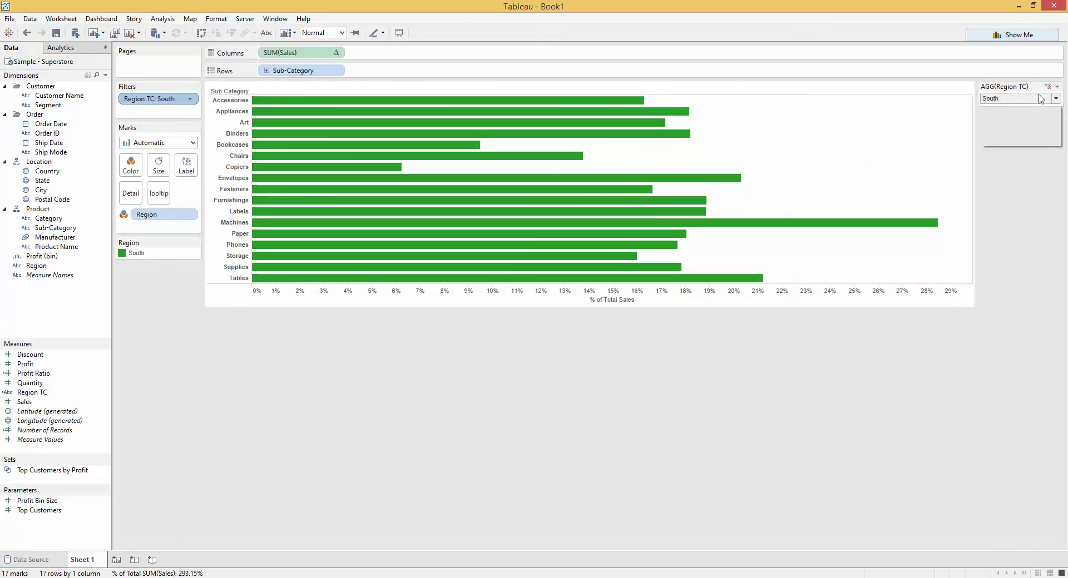
click(1041, 99)
click(1021, 126)
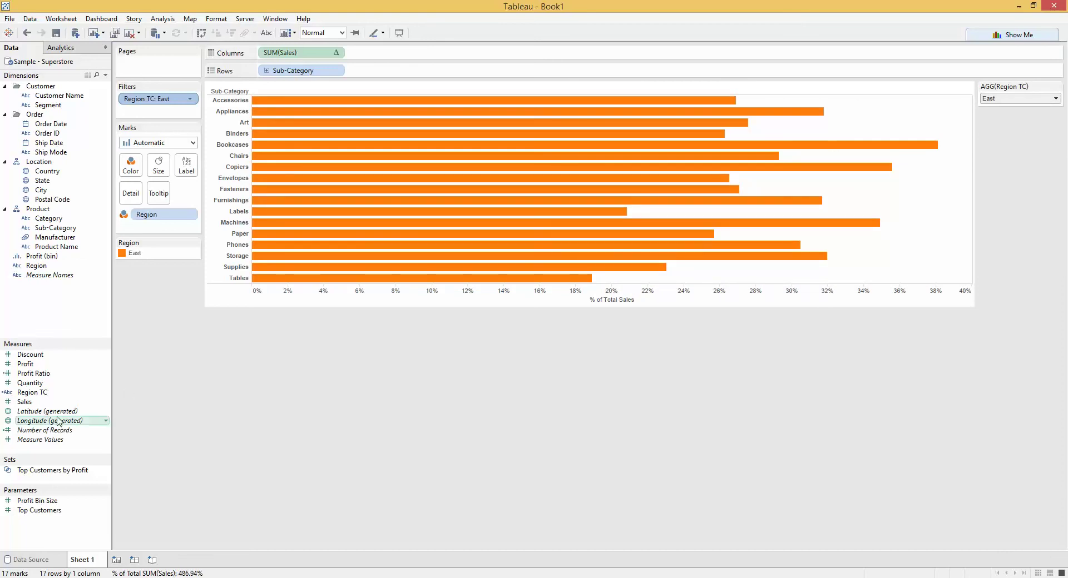
Step: Review the formula of the Region TC calculated field and leave it without editing
right_click(55, 400)
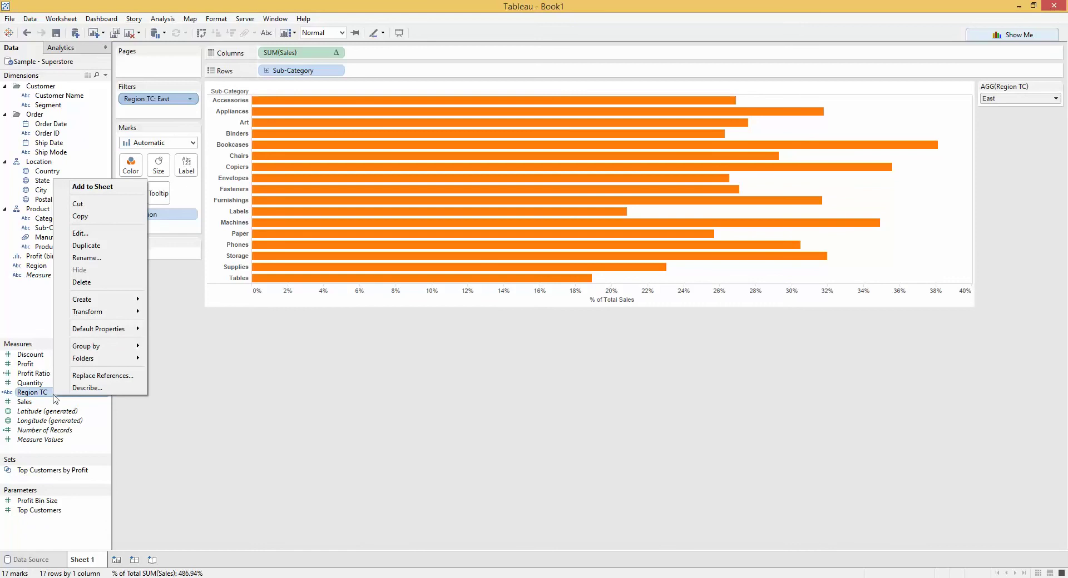
click(92, 234)
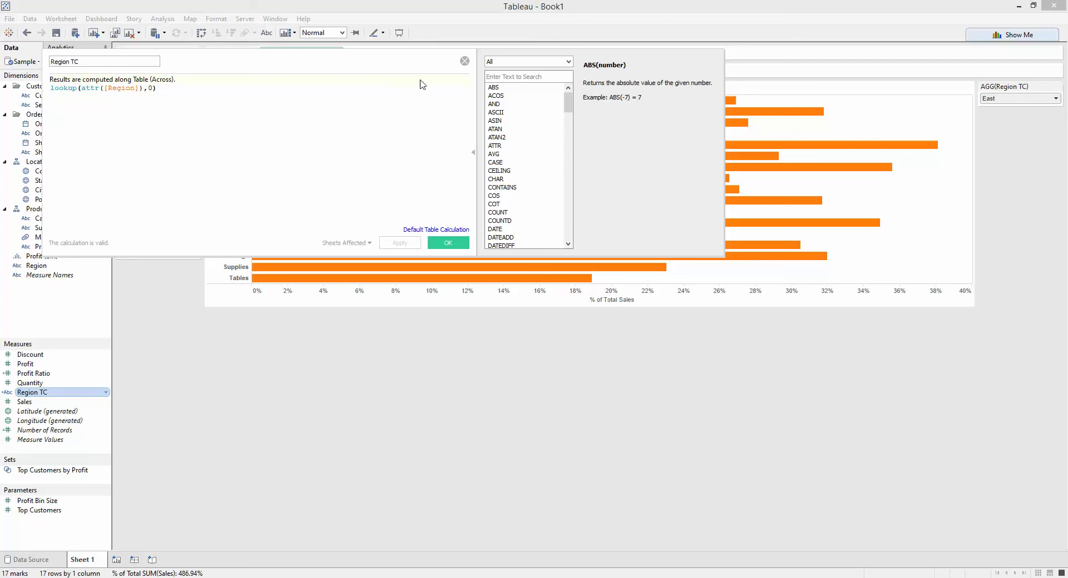
click(465, 63)
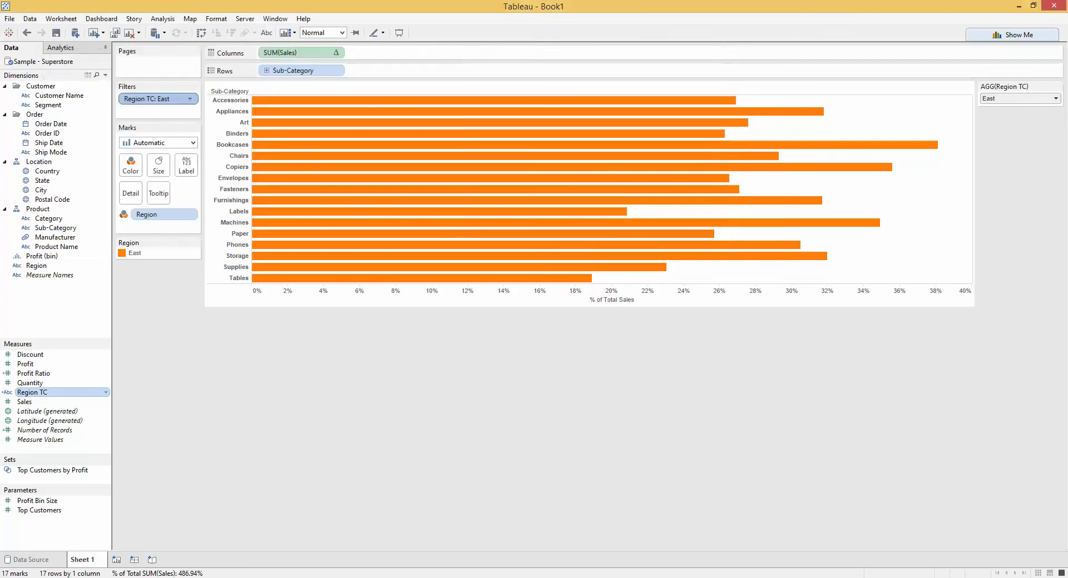
Step: Create a new worksheet with the discrete YEAR(Order Date) as columns
click(116, 559)
click(40, 124)
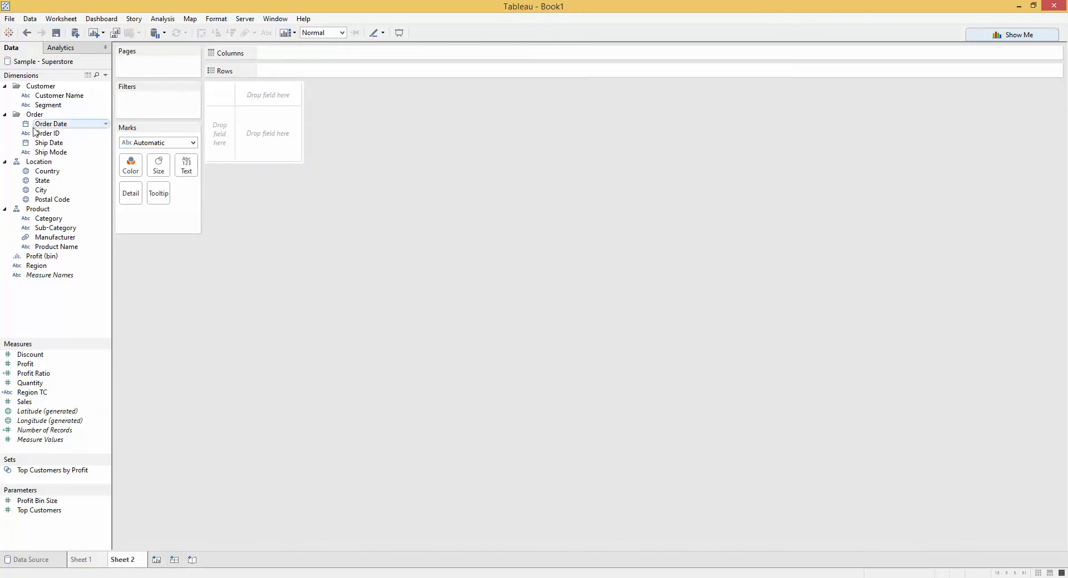
drag(35, 126, 282, 63)
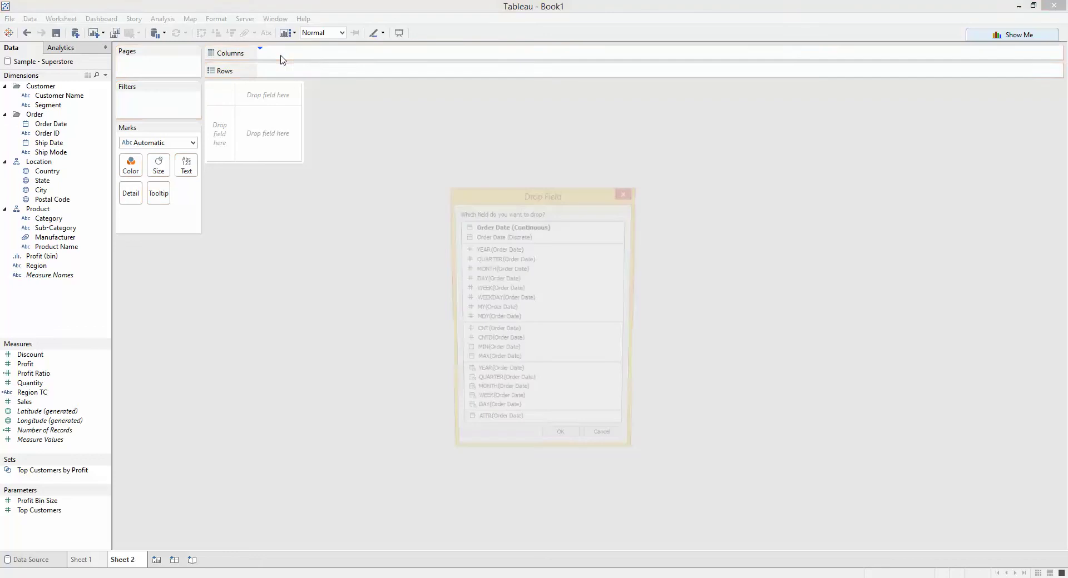
click(546, 251)
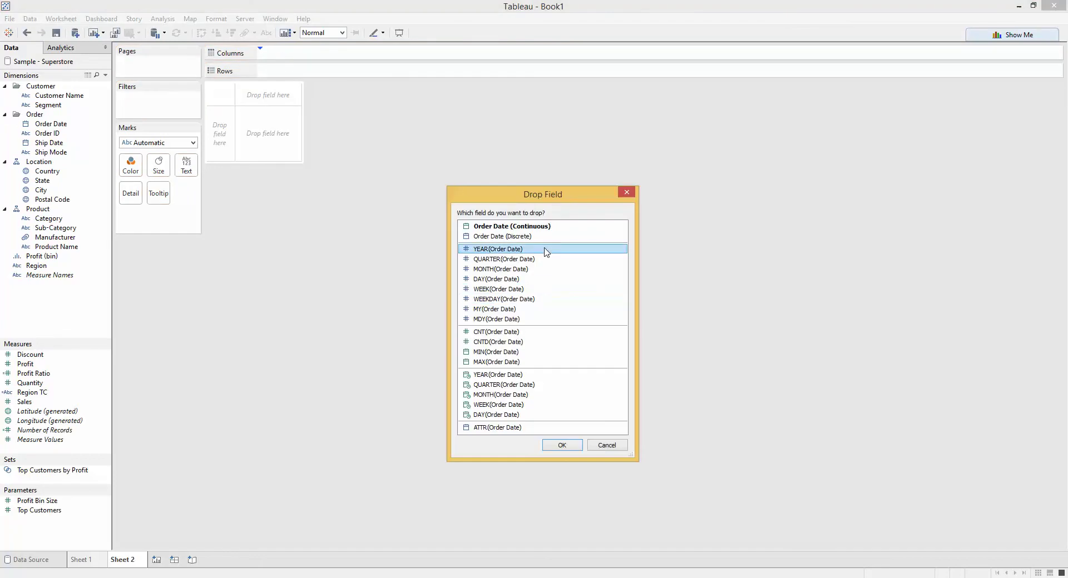
double_click(546, 252)
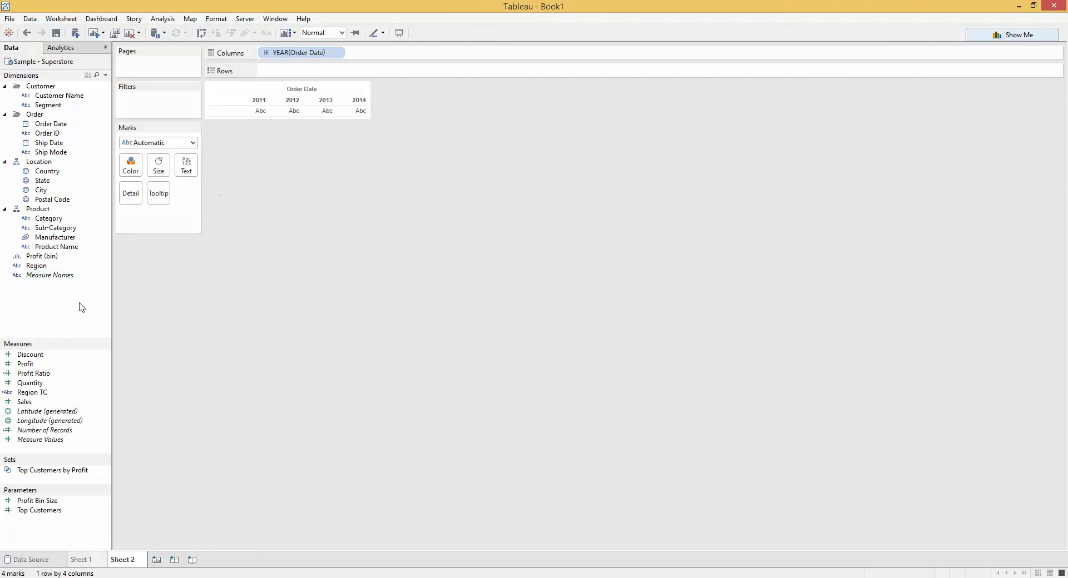
Step: Add Sales as Year over Year Growth, shown as text values and broken down by Sub-Category in rows
drag(54, 409, 303, 73)
click(336, 70)
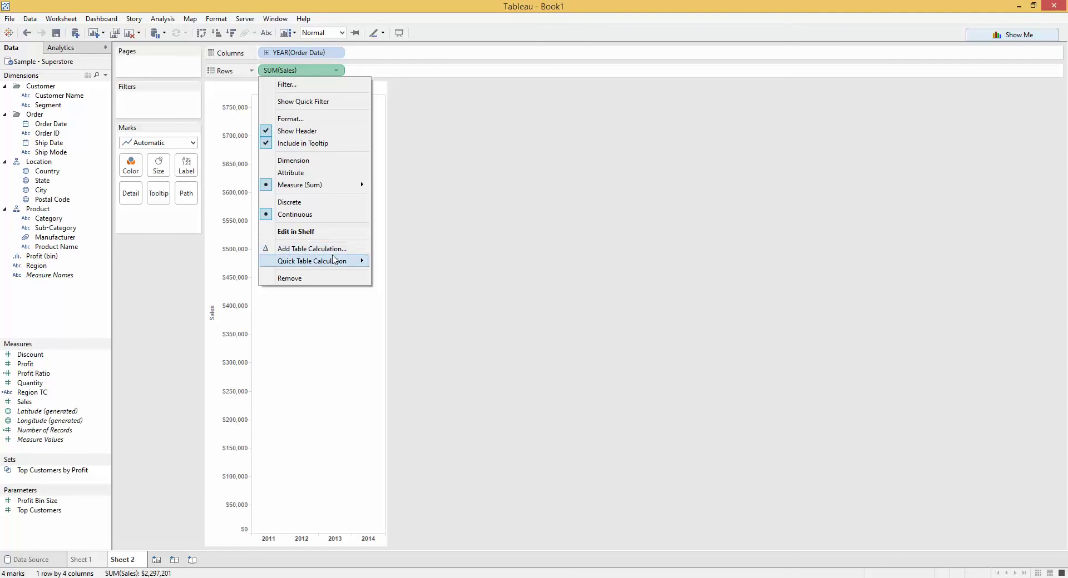
mouse_move(334, 261)
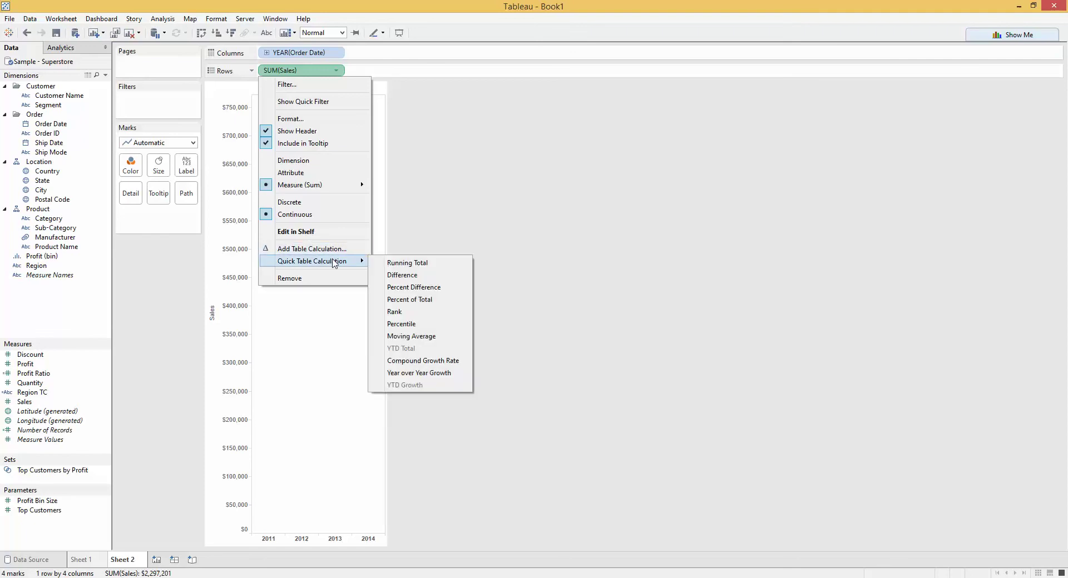
click(418, 373)
drag(322, 77, 192, 177)
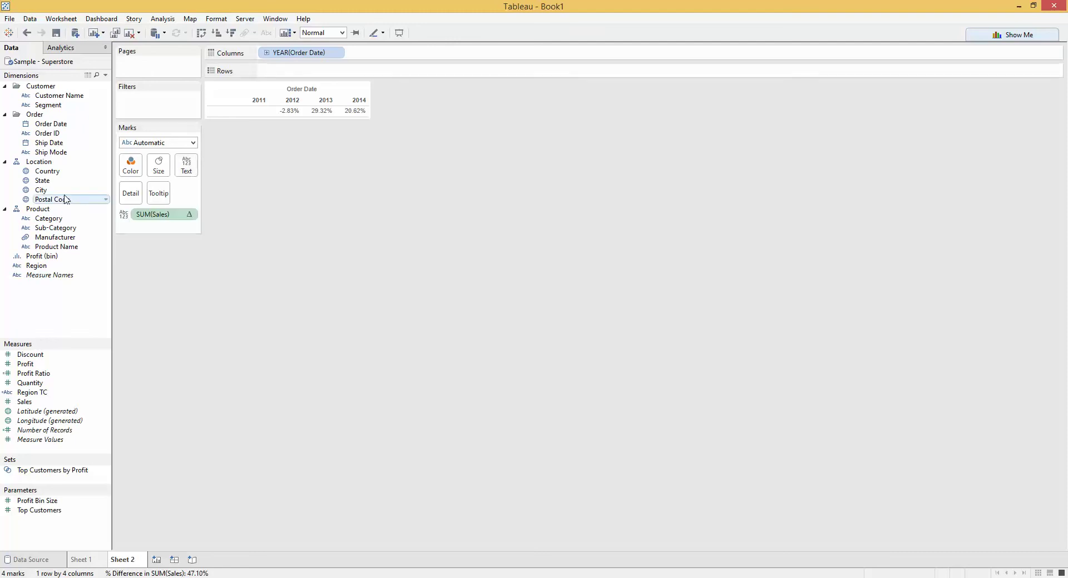
drag(56, 228, 274, 76)
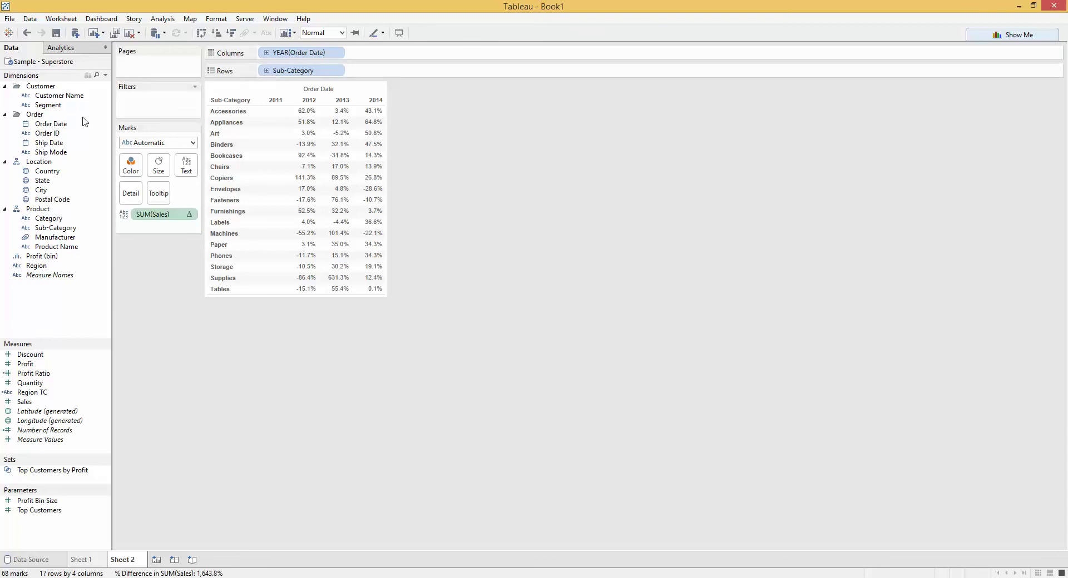
Step: Try filtering the table on years of Order Date with 2011 deselected, and undo that filter
drag(61, 123, 161, 101)
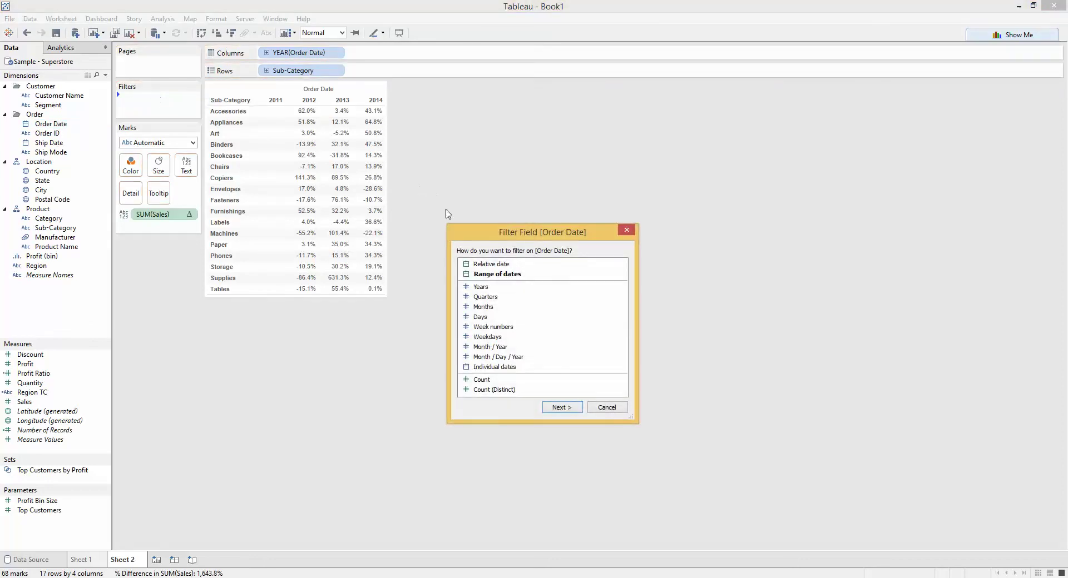
click(488, 288)
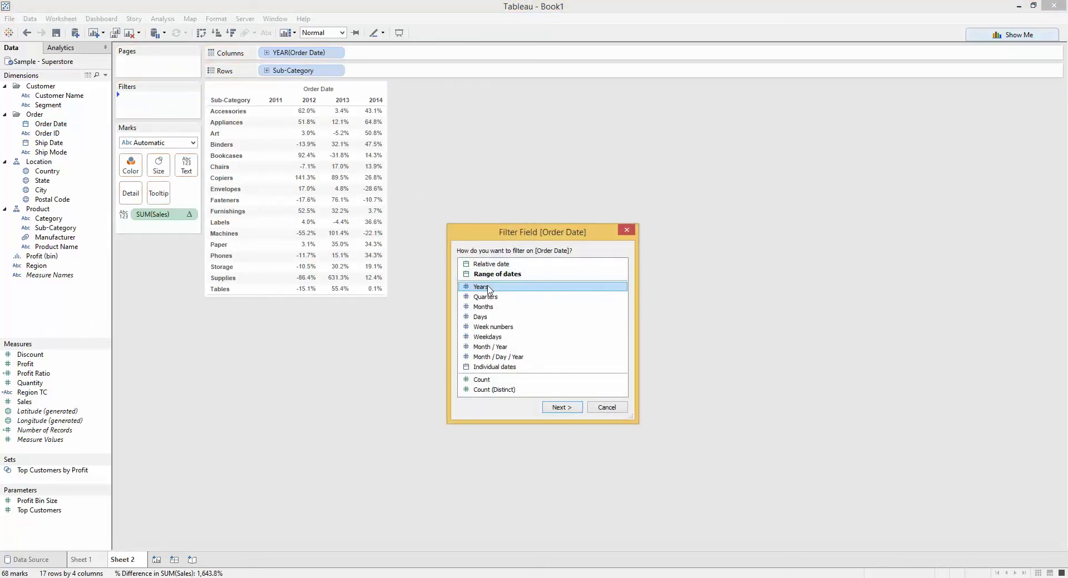
double_click(488, 288)
click(429, 213)
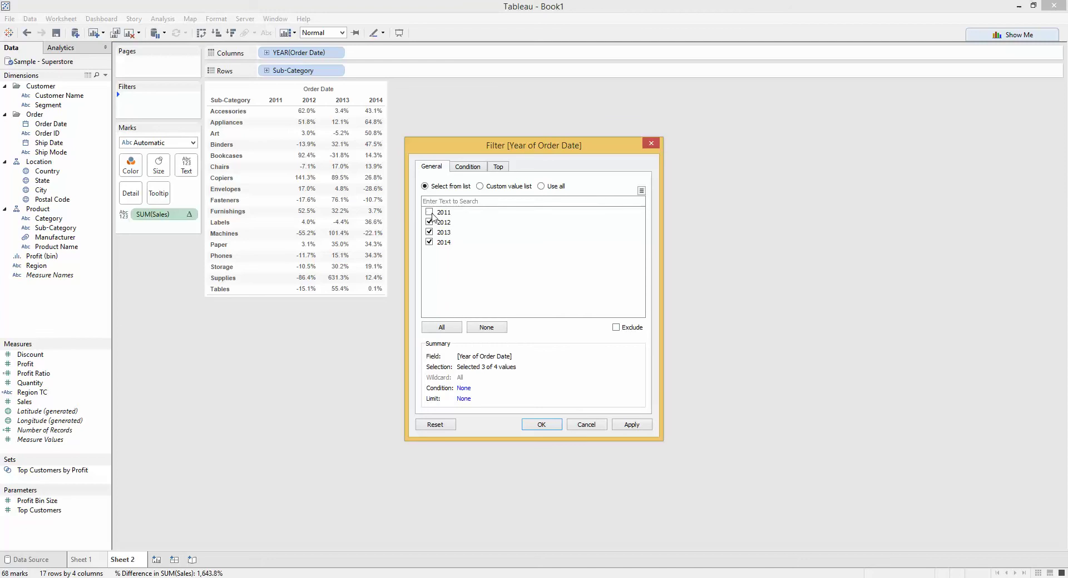
click(530, 426)
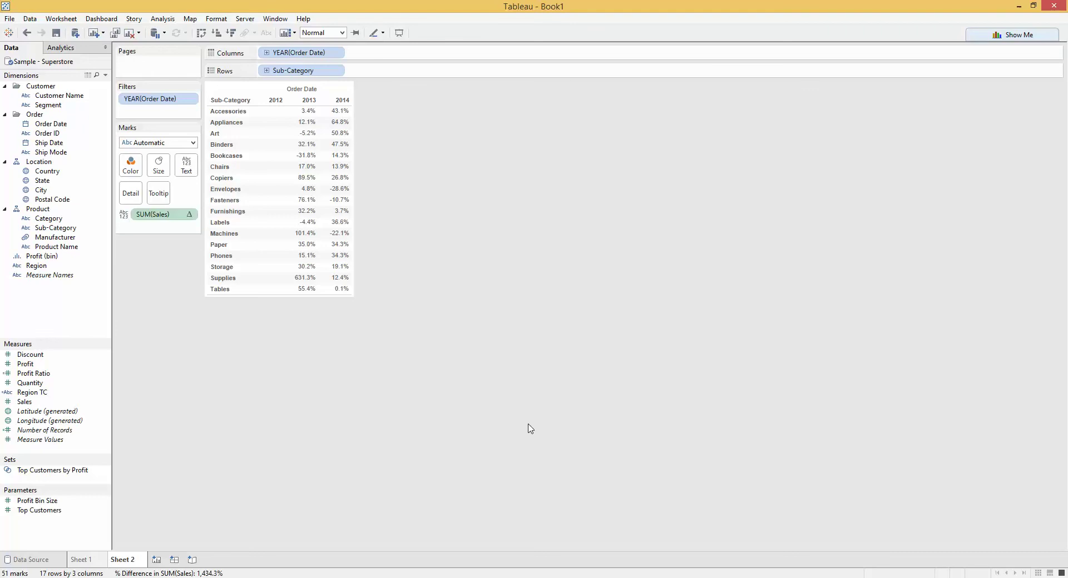
click(27, 33)
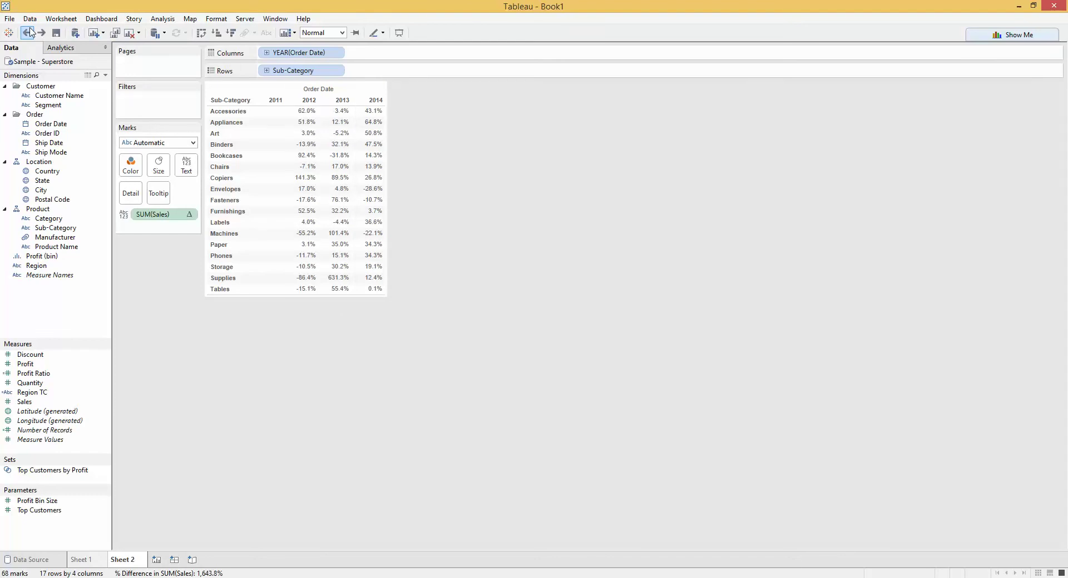
Step: Create a calculated field from Order Date and wrap the field in a YEAR function
right_click(65, 123)
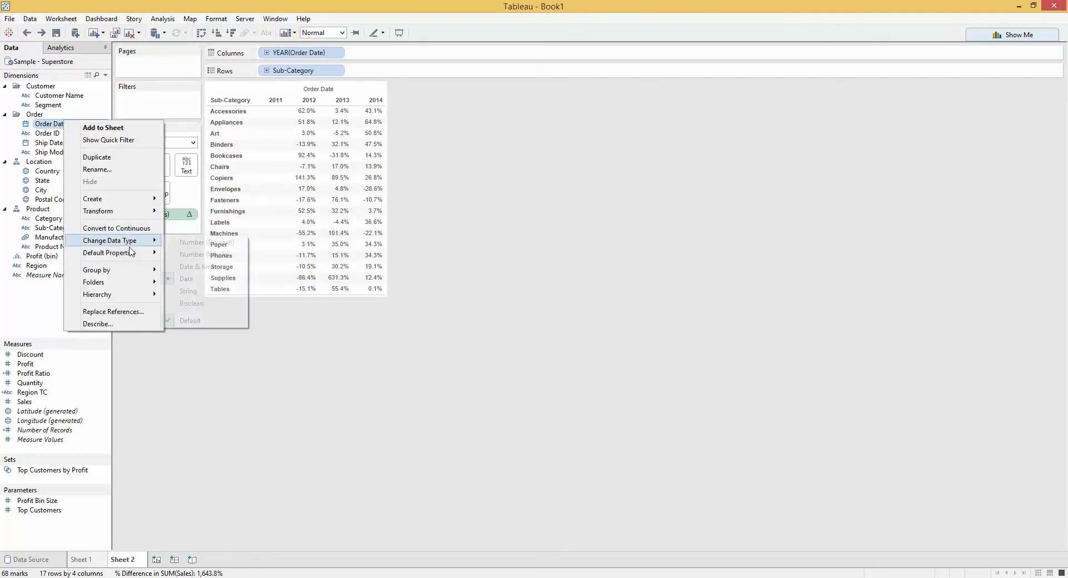
mouse_move(130, 254)
mouse_move(146, 199)
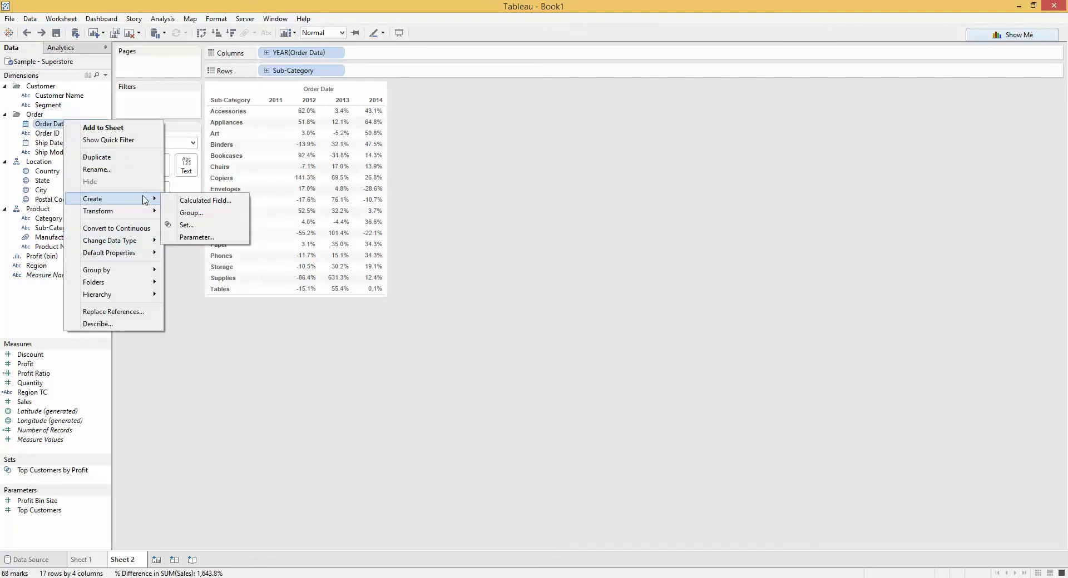
click(184, 202)
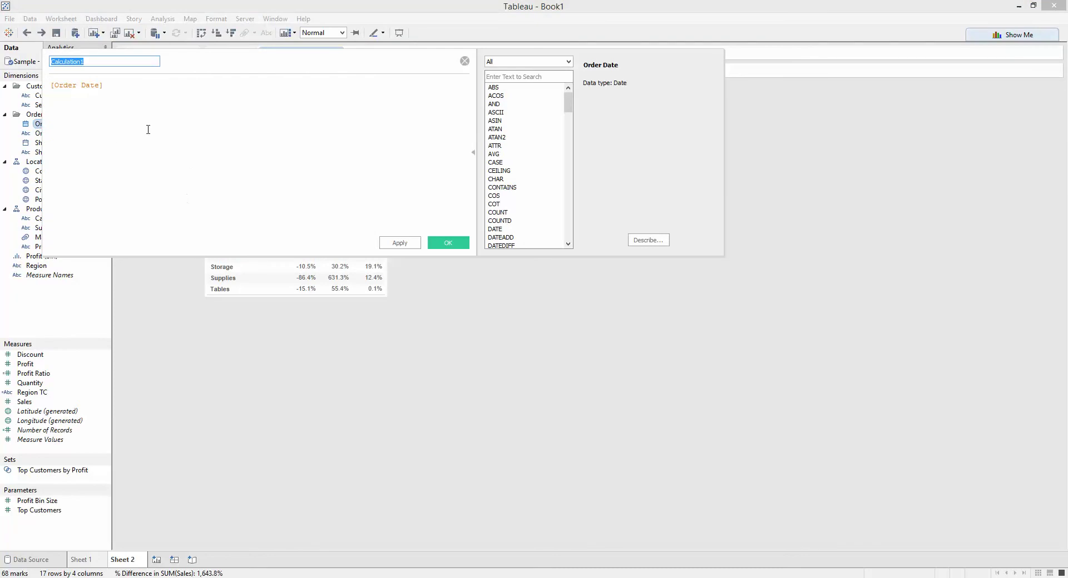
click(52, 85)
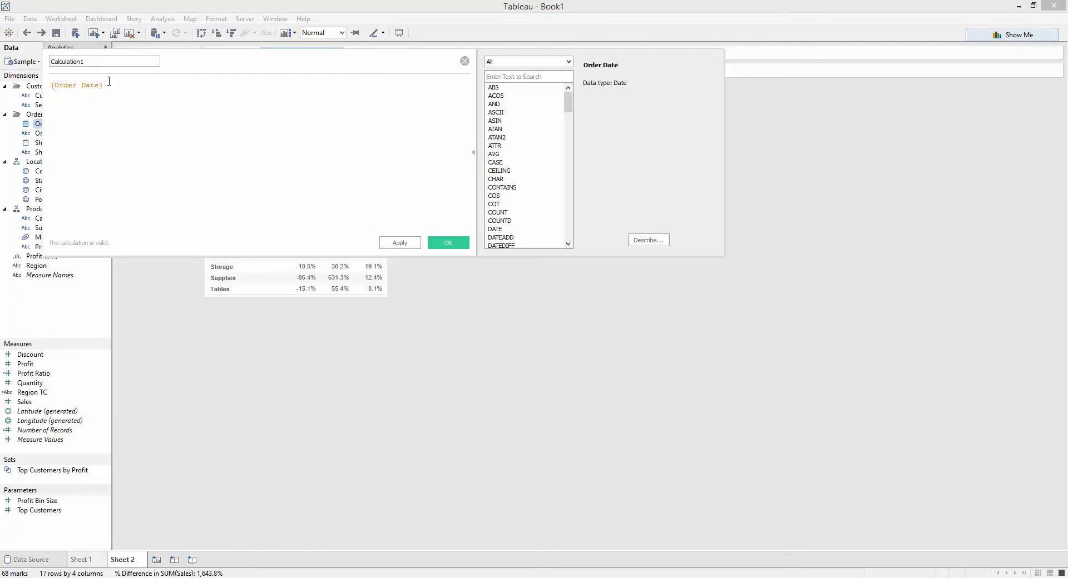
text(year()
key(End)
text())
Step: Enclose the YEAR expression in ATTR and in a LOOKUP with offset 0, giving lookup(attr(year([Order Date])),0)
key(Home)
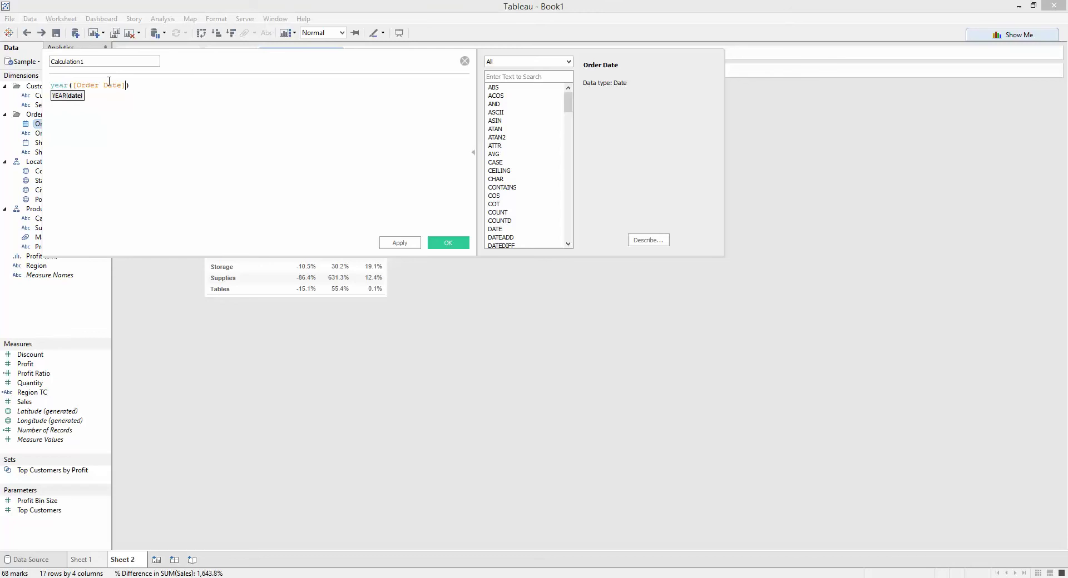
text(attr()
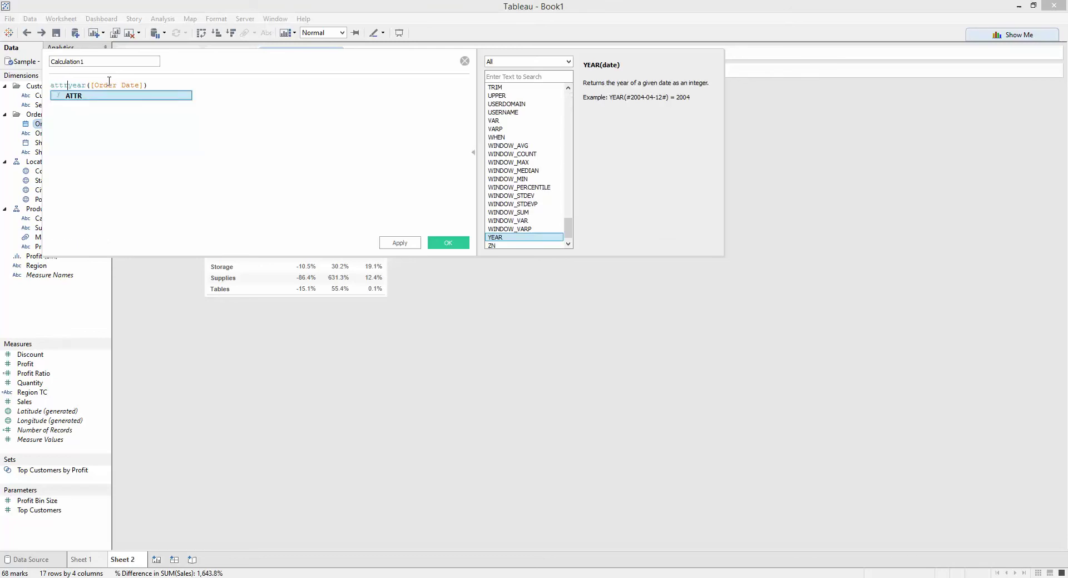
key(End)
text())
key(Home)
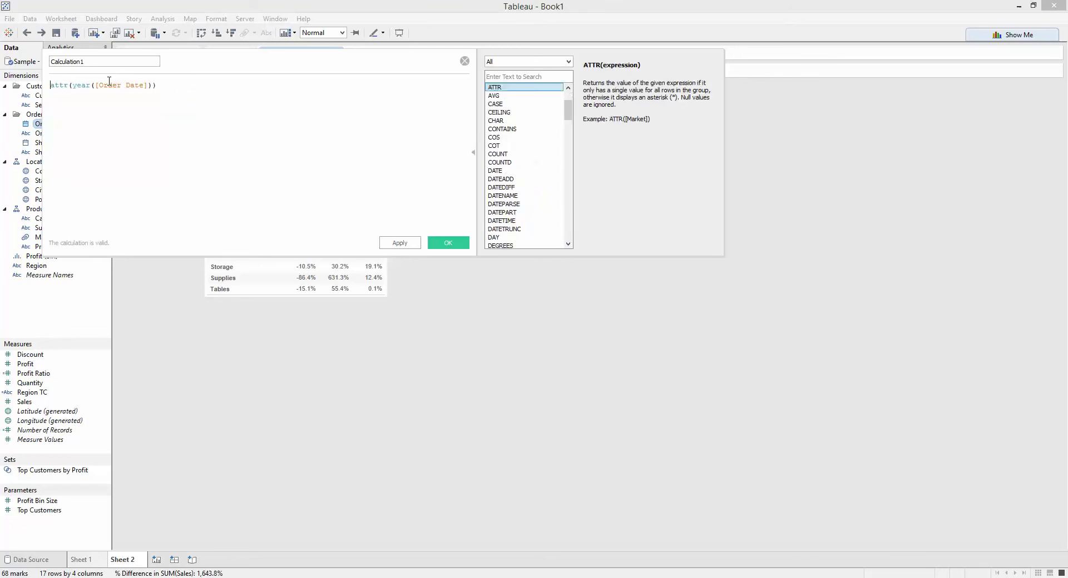
text(lookup()
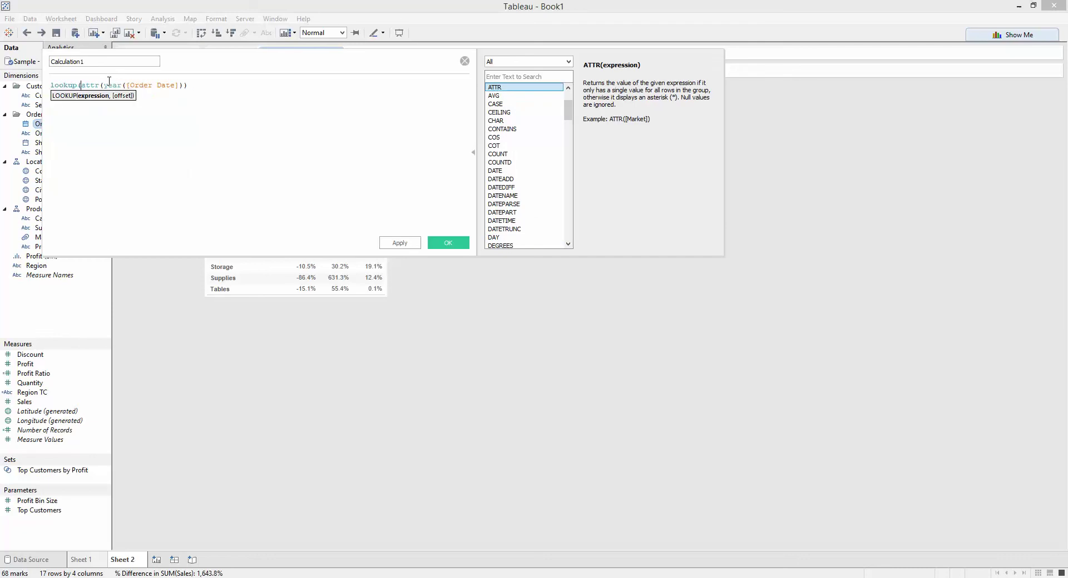
key(End)
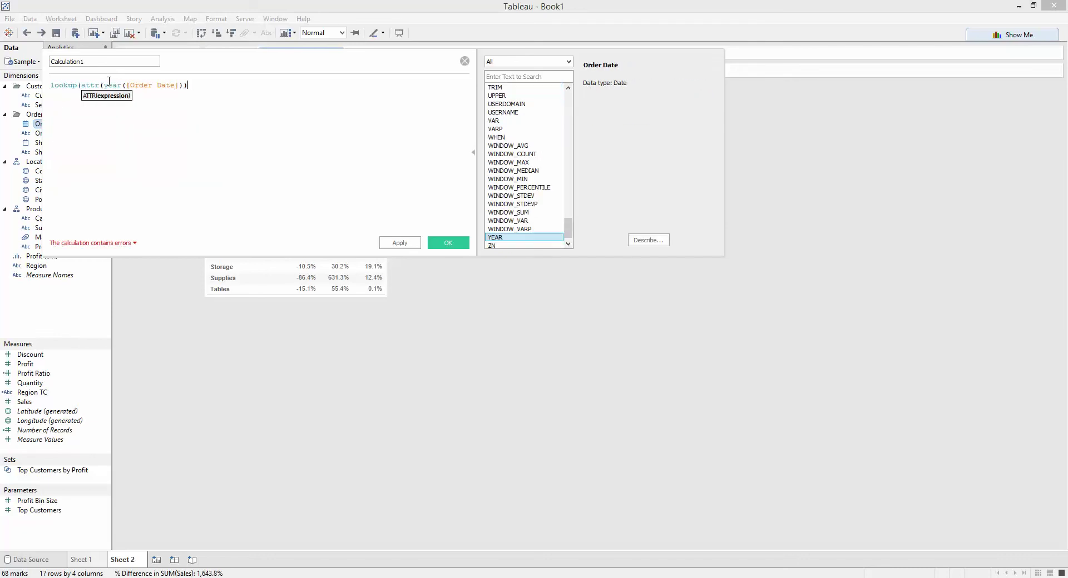
text(,0))
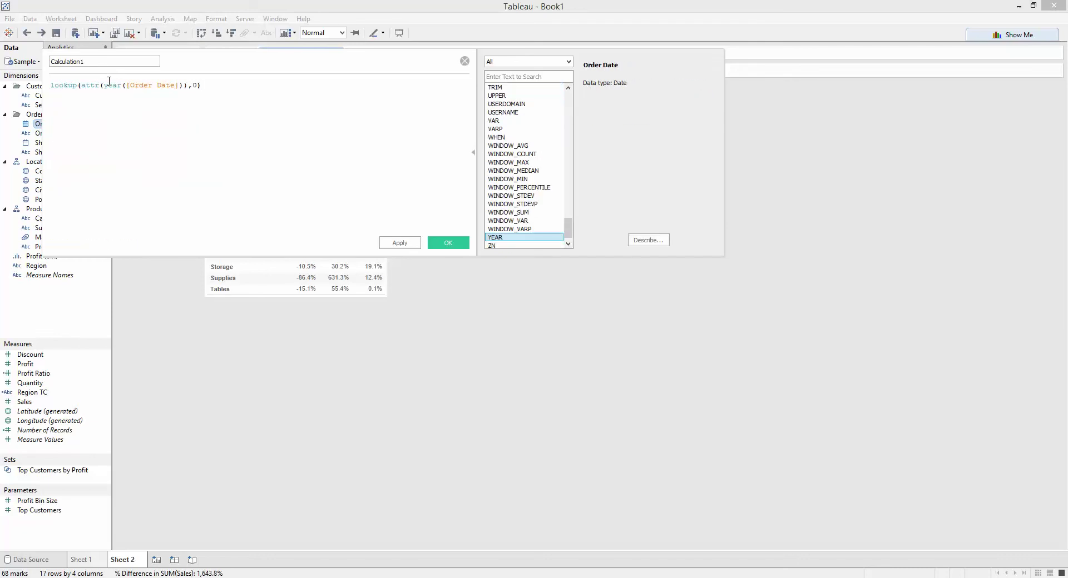
Step: Name the calculated field Year Order Date TC Filter and save it
double_click(96, 66)
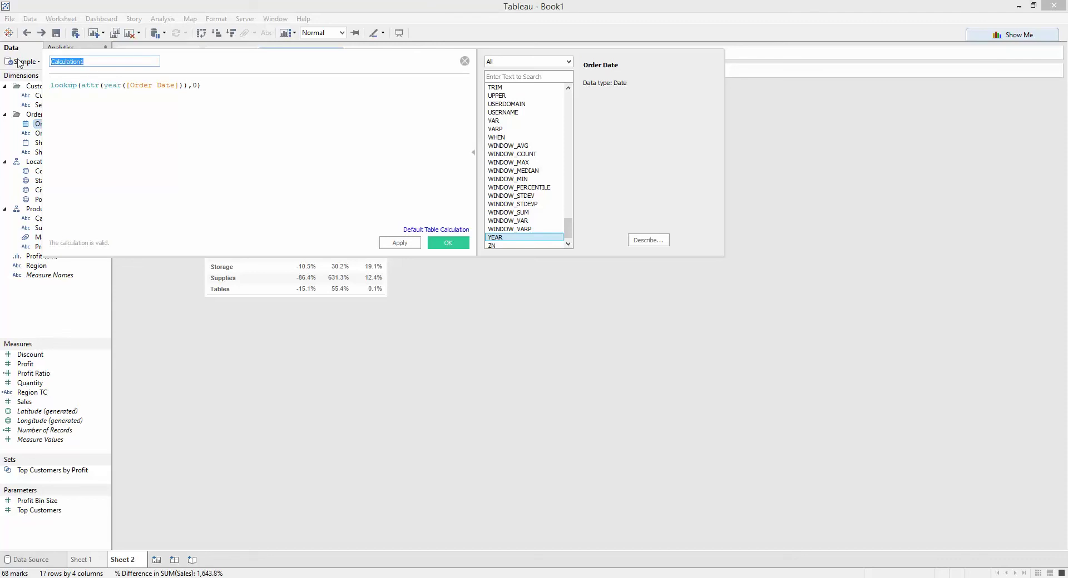
text(Year Order D)
text(ta)
key(BackSpace)
key(BackSpace)
text(ate TC Filter)
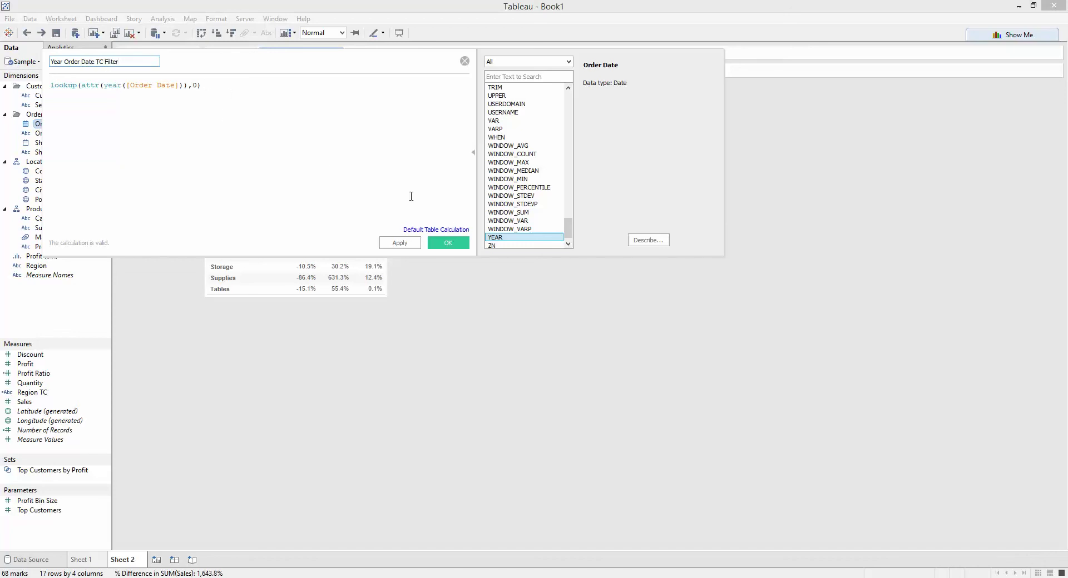
click(448, 243)
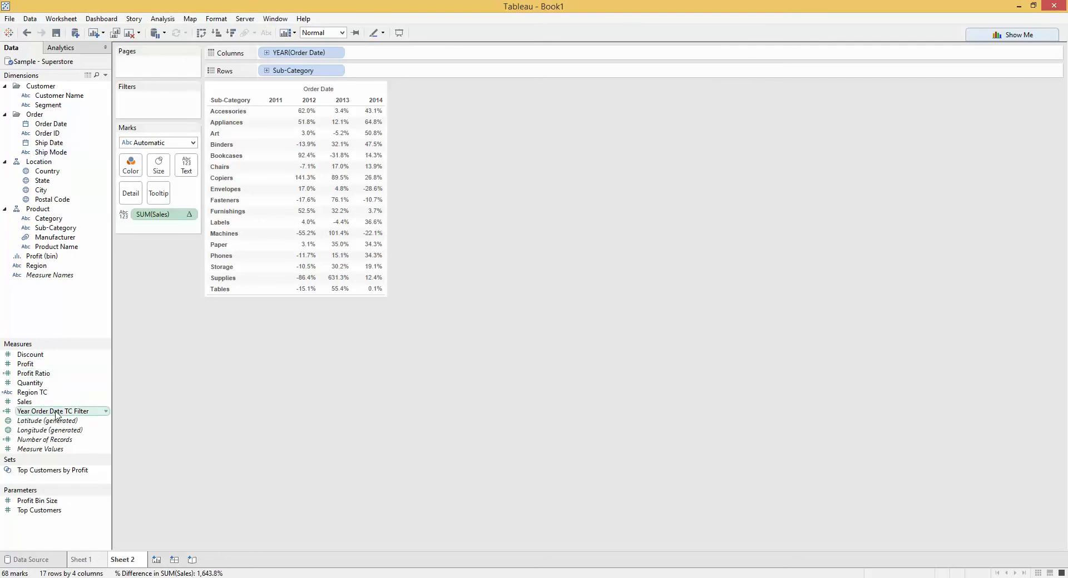
Step: Filter the table by Year Order Date TC Filter with a range of values from 2,012 to 2,014
drag(55, 412, 148, 109)
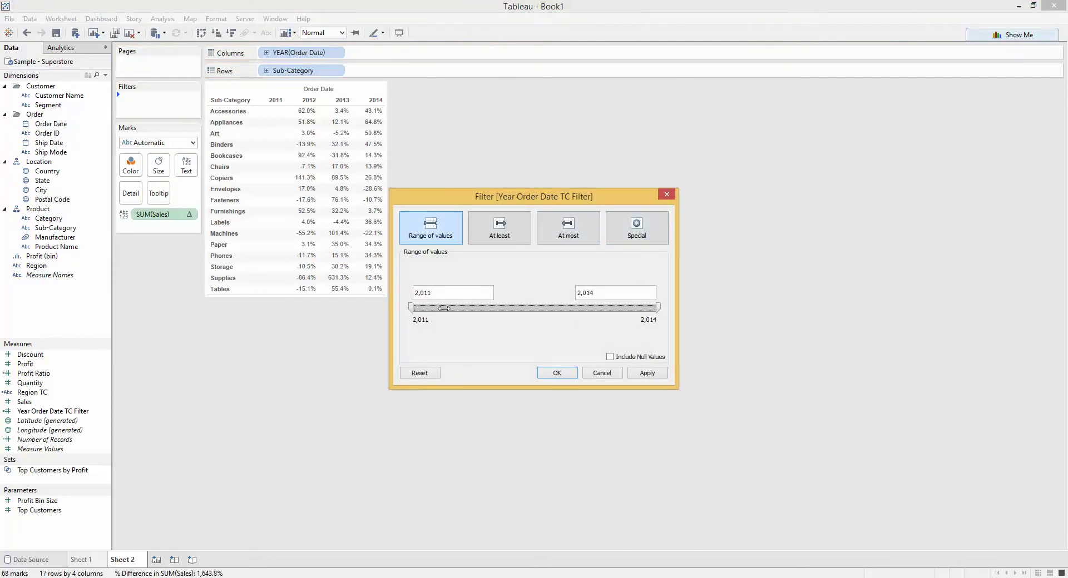
click(446, 294)
text(2)
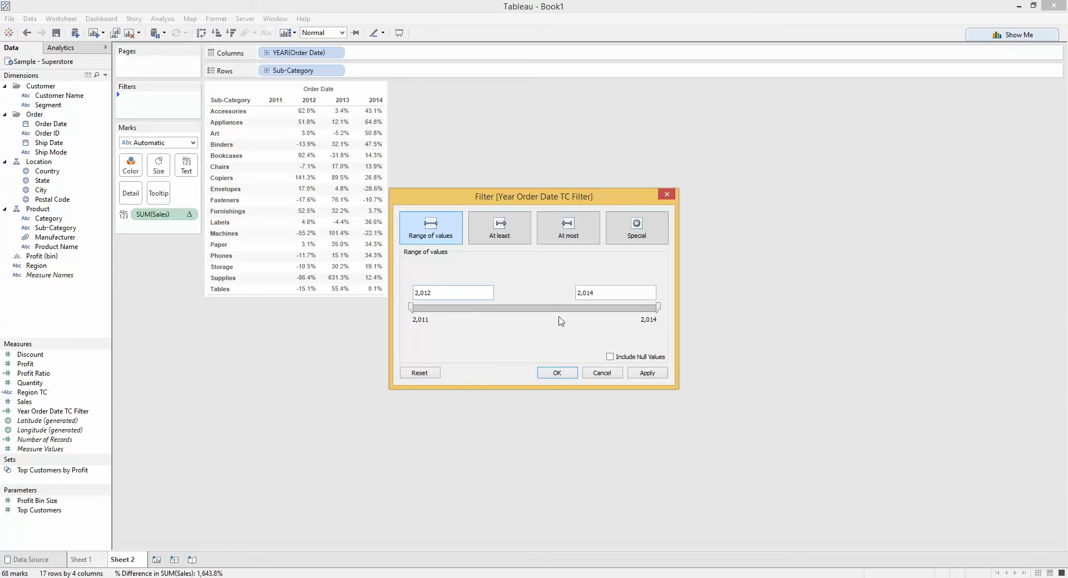
click(562, 373)
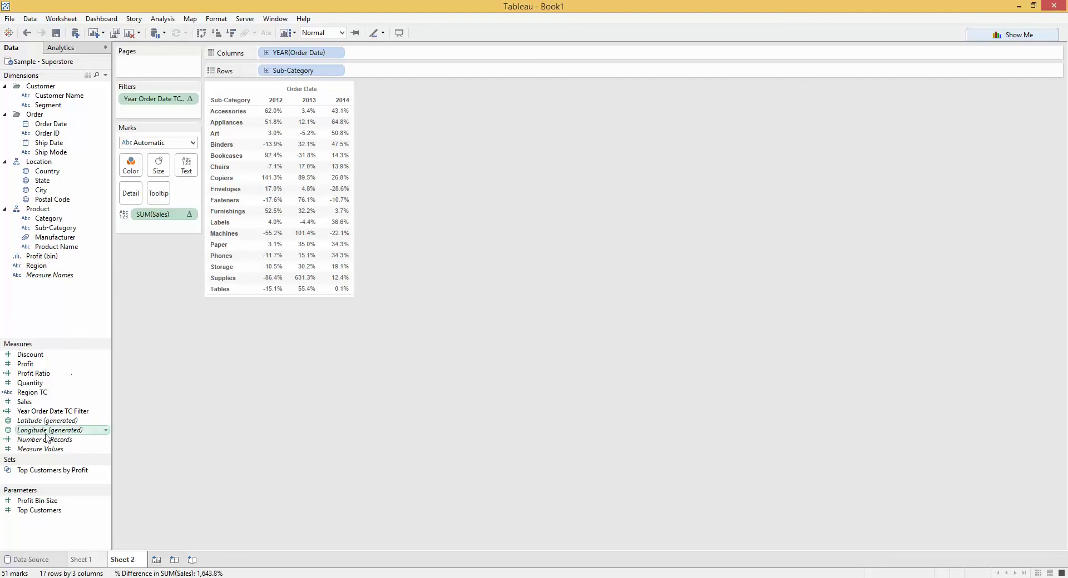
Step: Review the formula of the Region TC calculated field, close it and return to the Sheet 1 bar chart
right_click(55, 393)
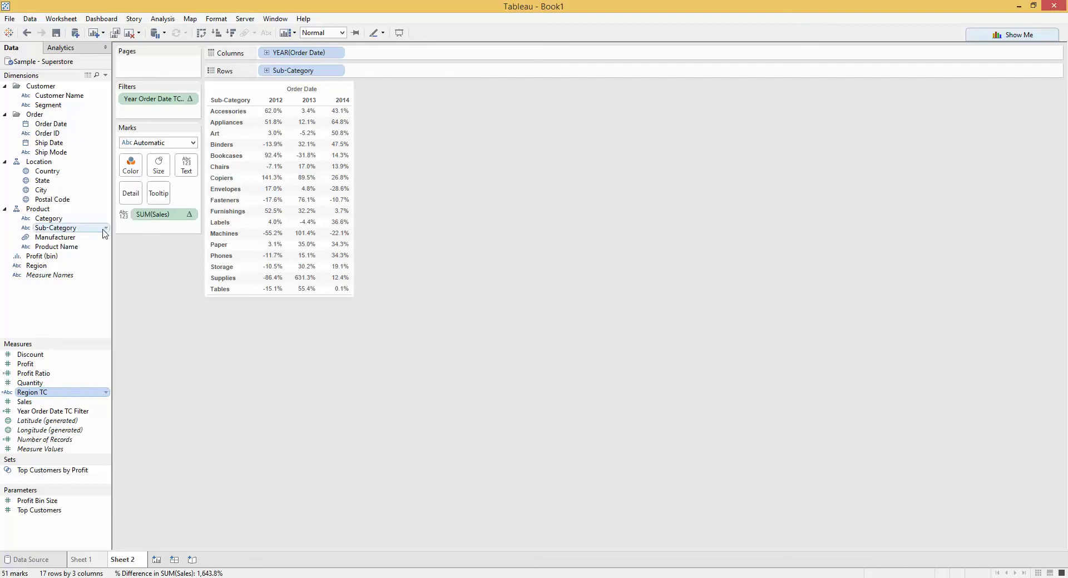
click(104, 229)
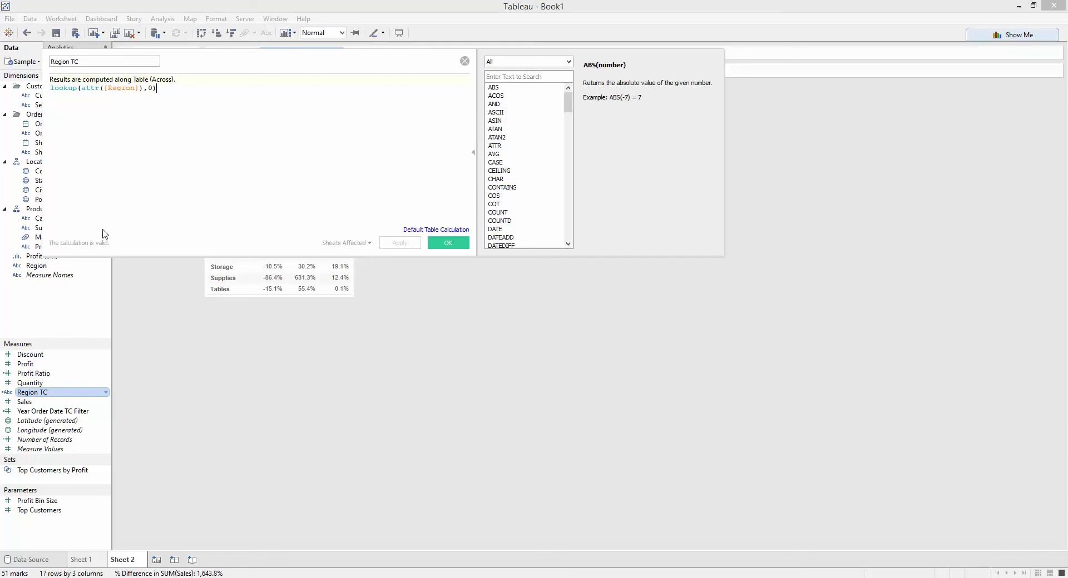
click(446, 246)
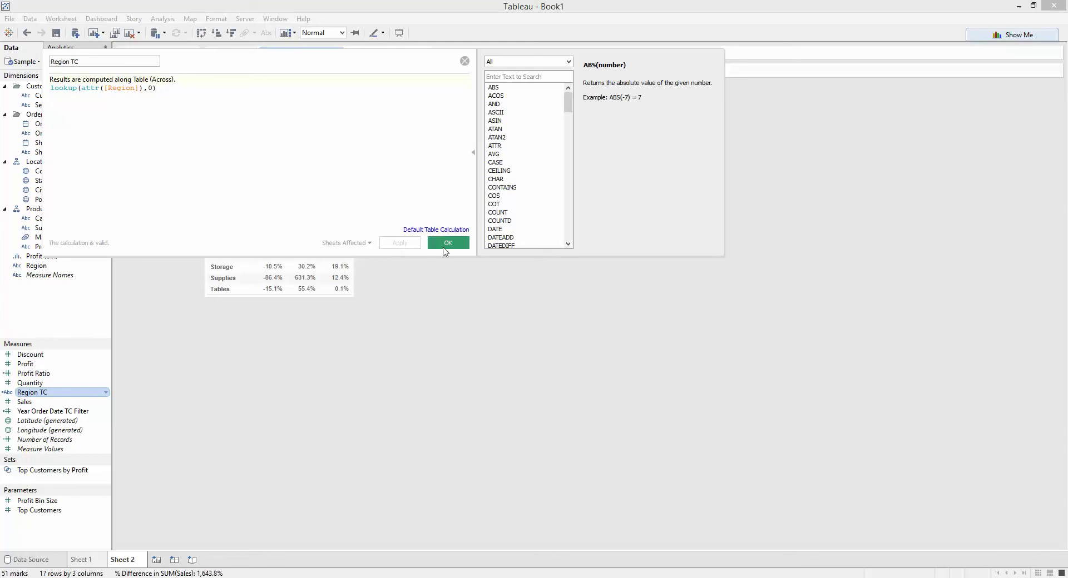
click(81, 559)
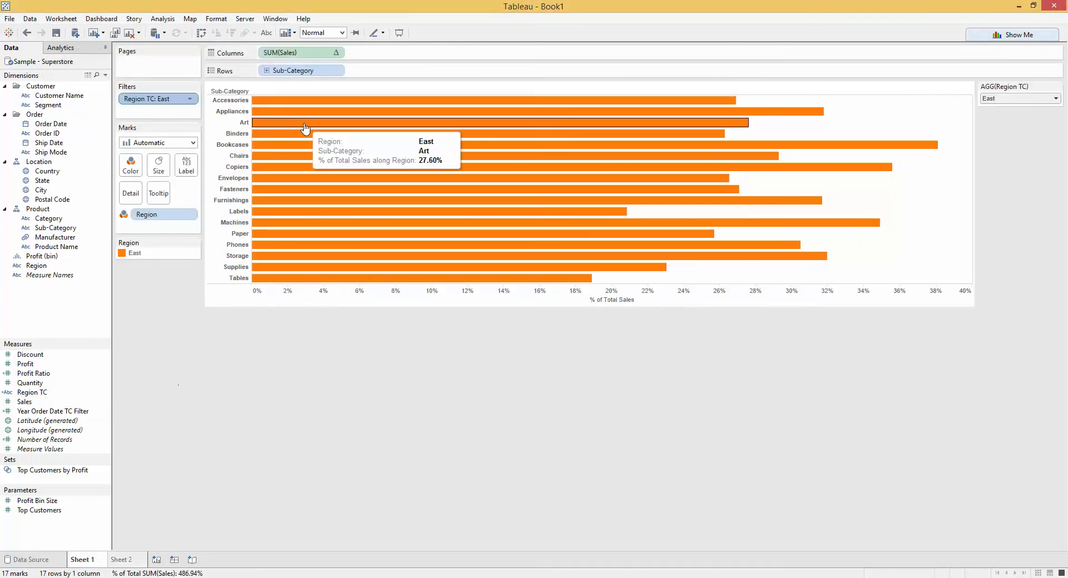